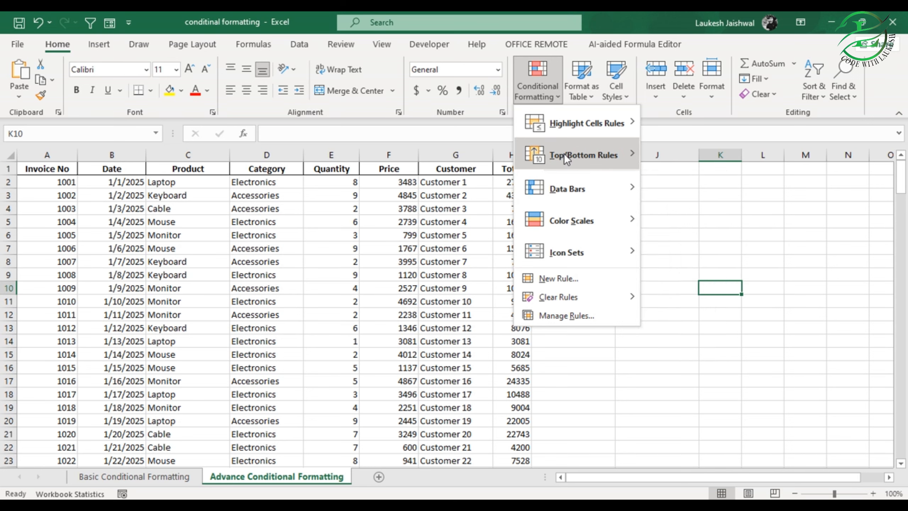
mouse_move(623, 119)
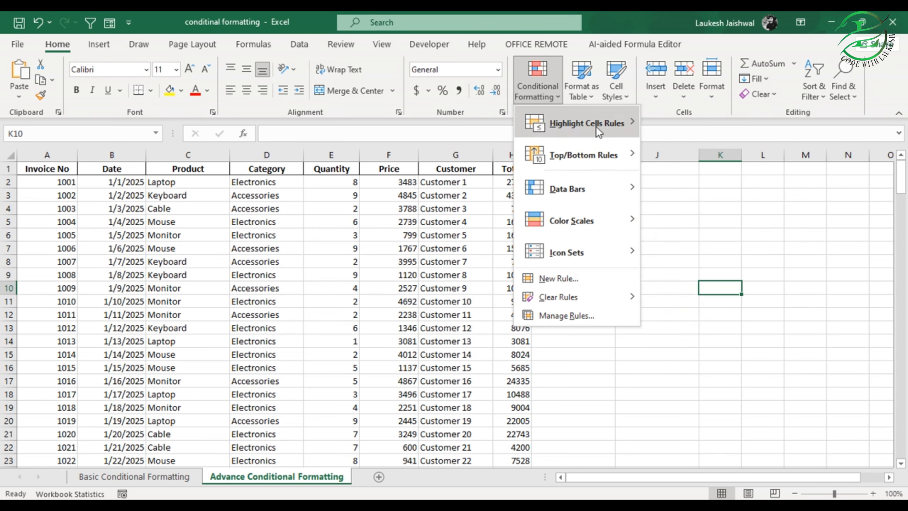
mouse_move(595, 252)
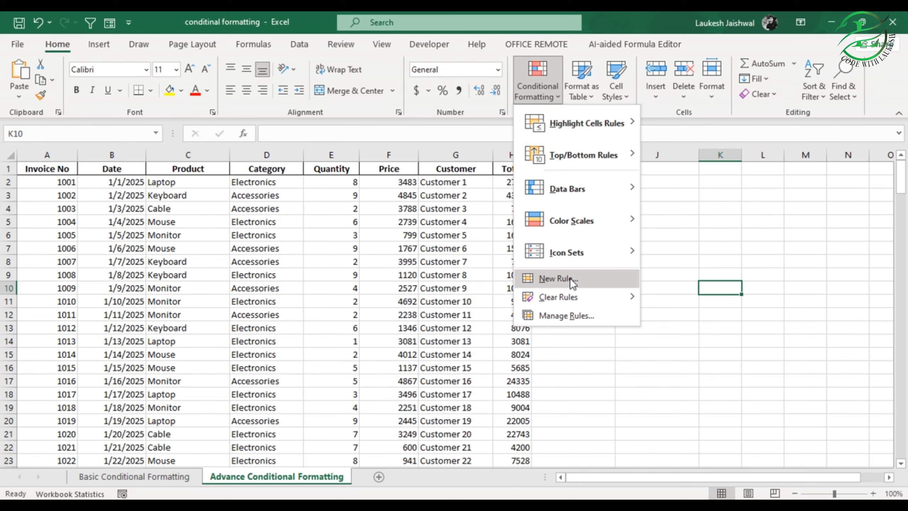
left_click(745, 339)
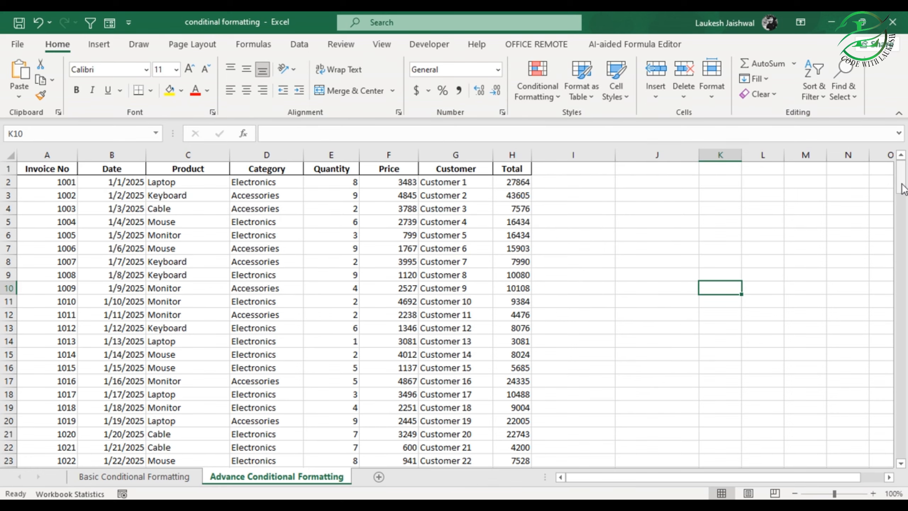
left_click_drag(901, 182, 887, 166)
- Select the whole invoice table and start a new conditional formatting rule that uses a formula to determine which cells to format
left_click(198, 183)
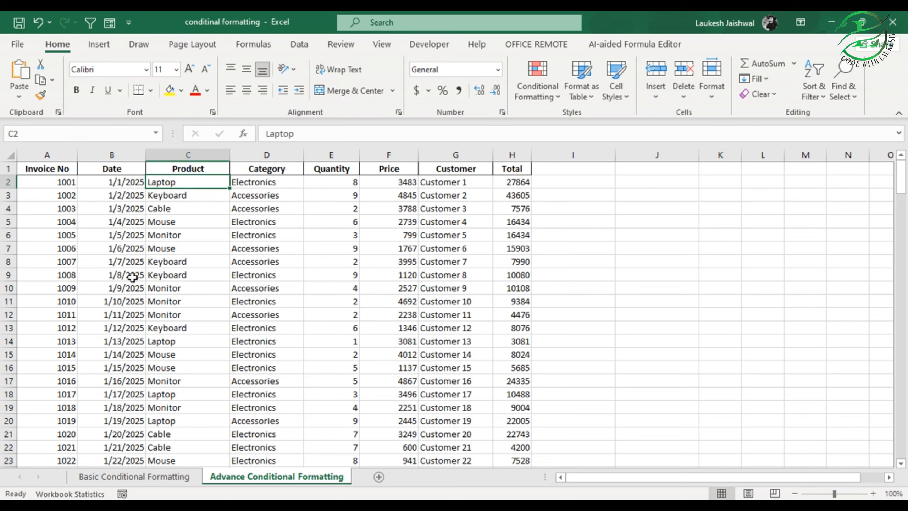
key("ctrl+a")
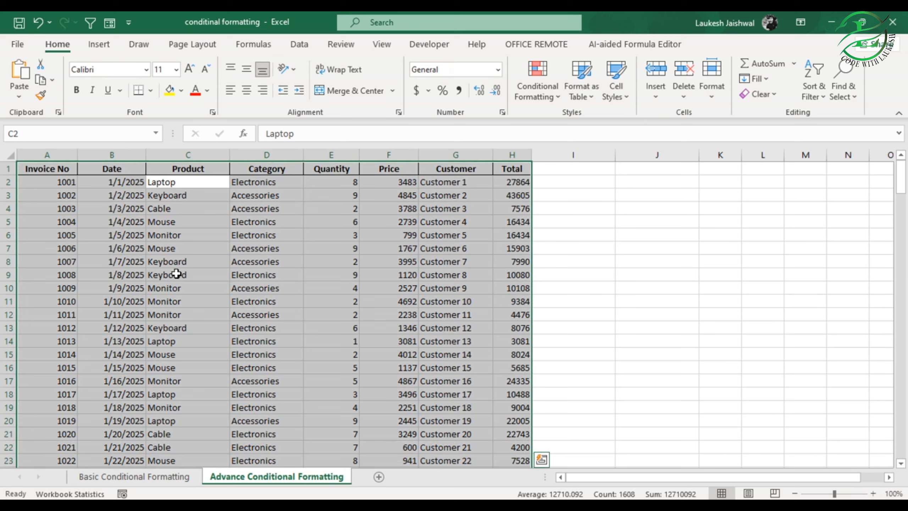
left_click(551, 100)
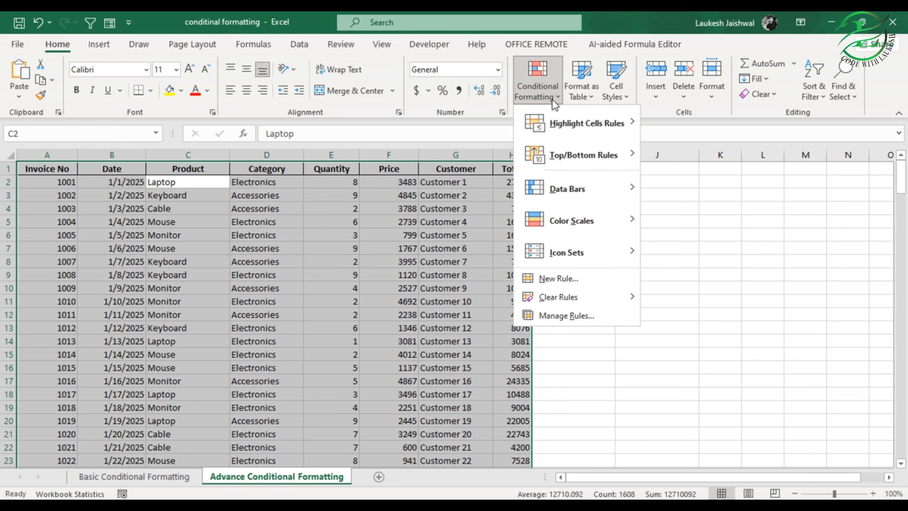
left_click(563, 278)
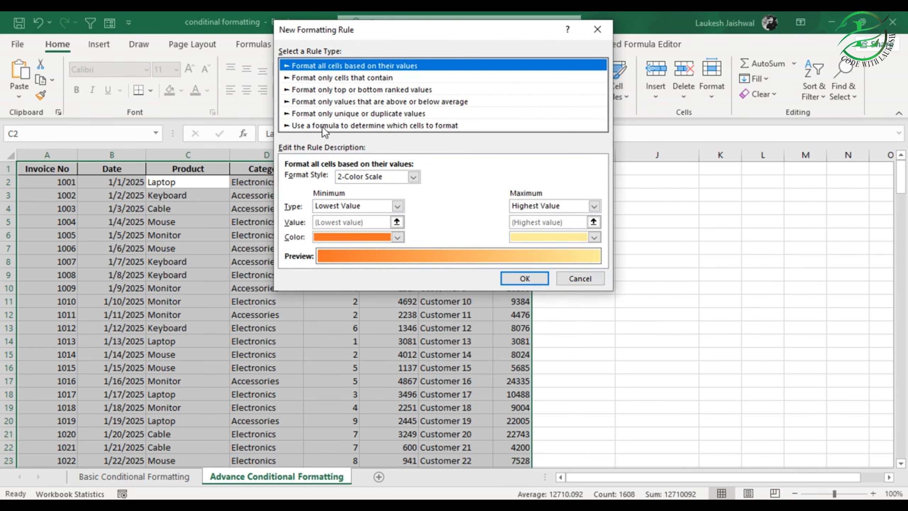
left_click(417, 125)
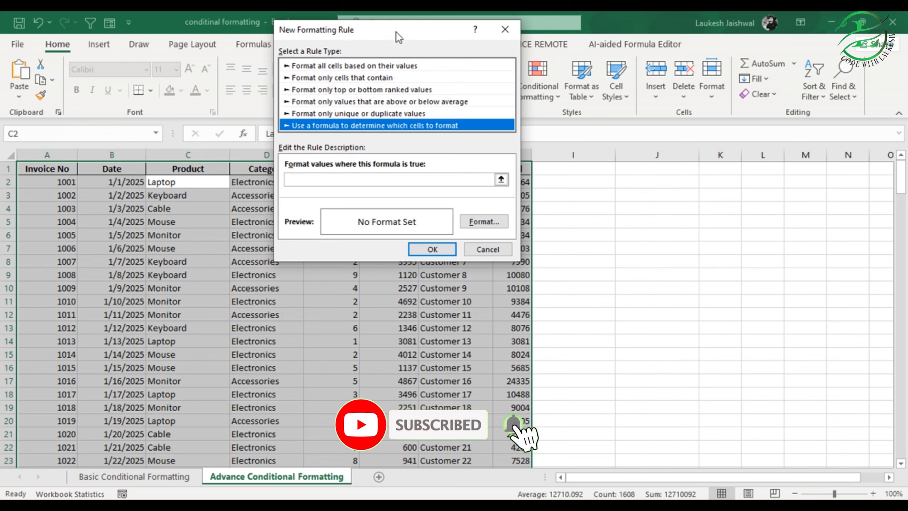
left_click_drag(395, 32, 642, 121)
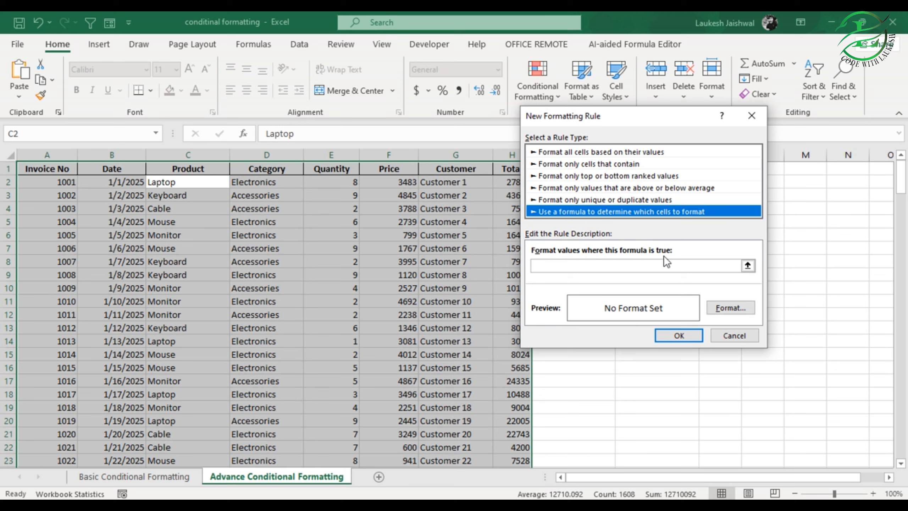
- Enter the rule formula =$C2="Laptop", keeping only the Product column reference absolute
left_click(559, 266)
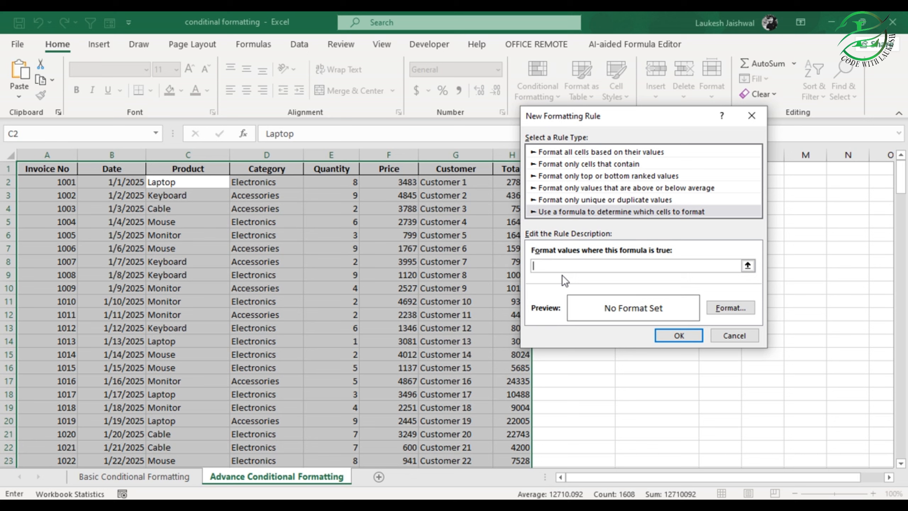
left_click(194, 186)
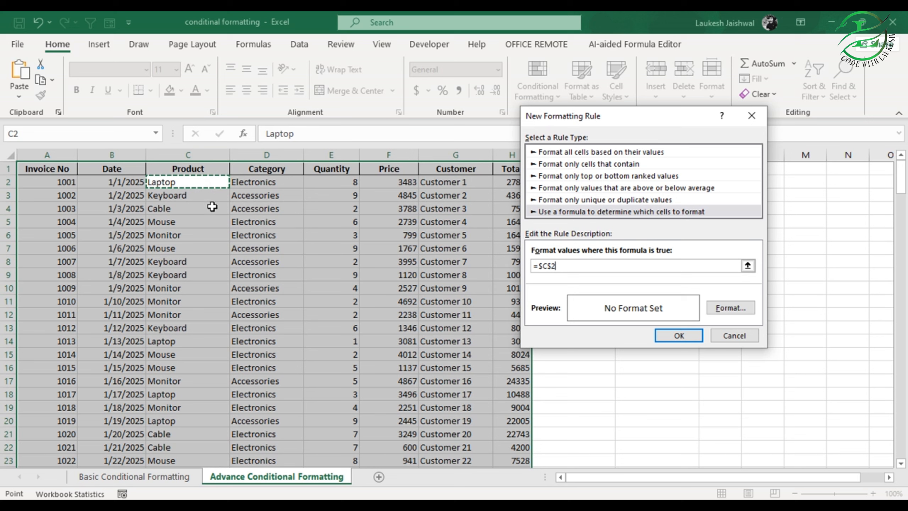
left_click(553, 265)
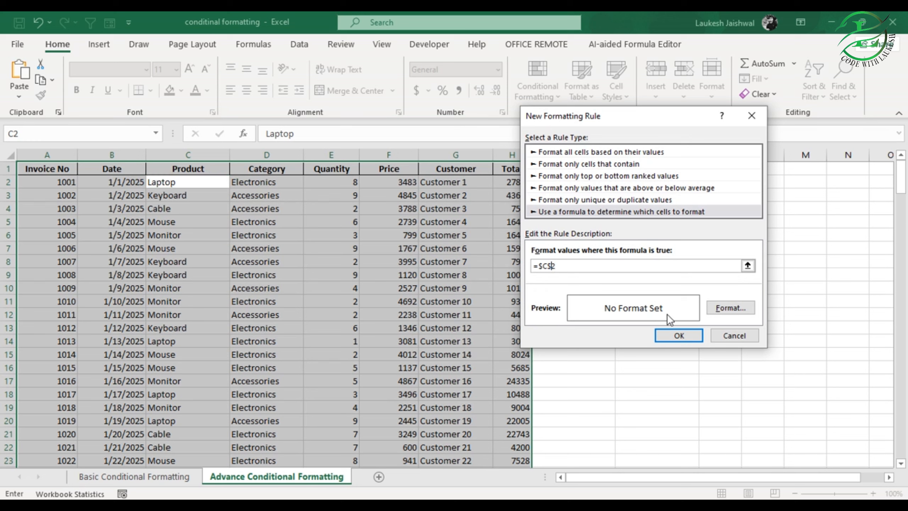
key("BackSpace")
left_click(562, 267)
type("\"Laptop\"")
- Give the rule a light green background fill and apply it to the selected table
left_click(728, 309)
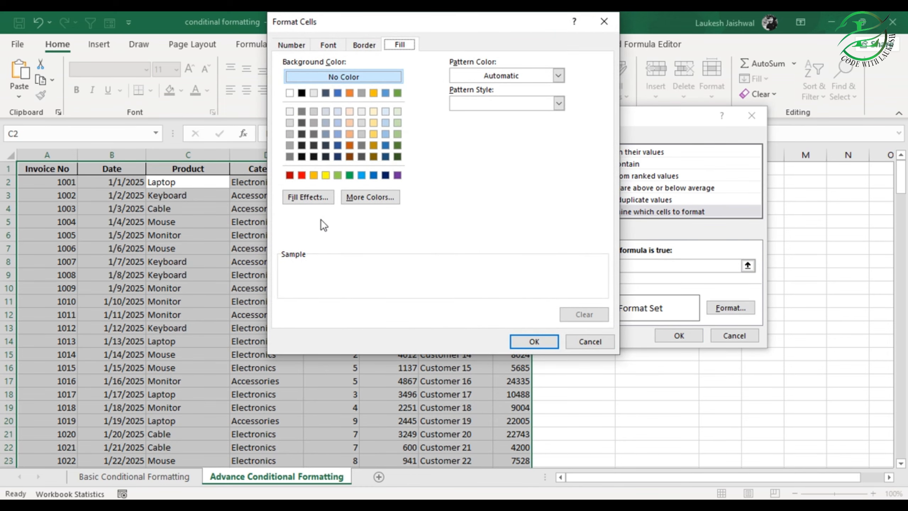
left_click(288, 47)
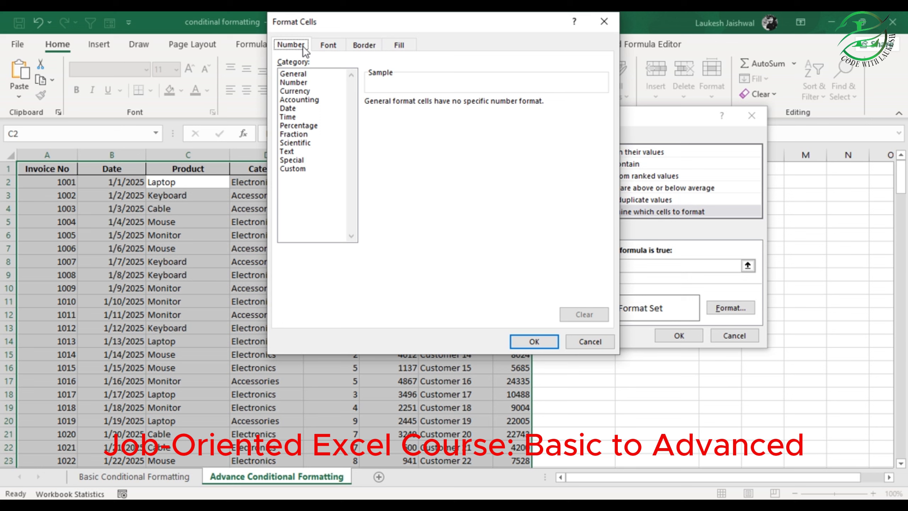
left_click(326, 46)
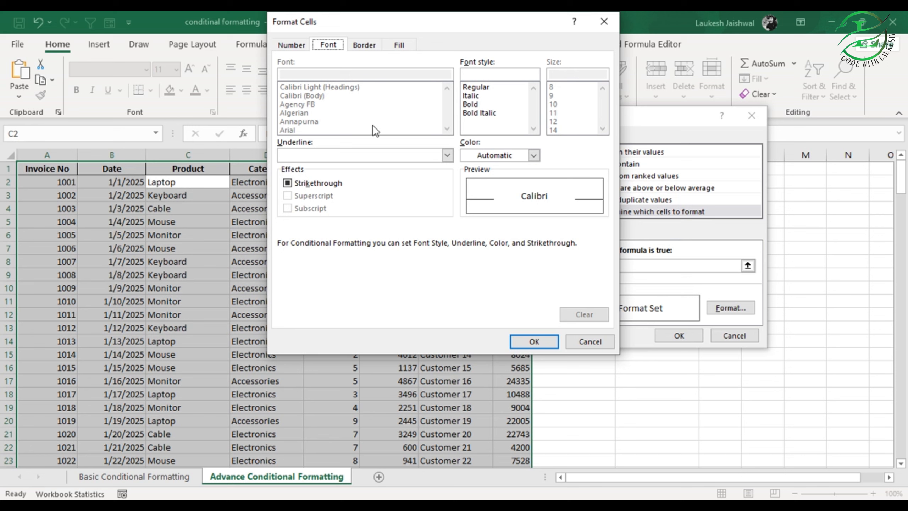
left_click(361, 47)
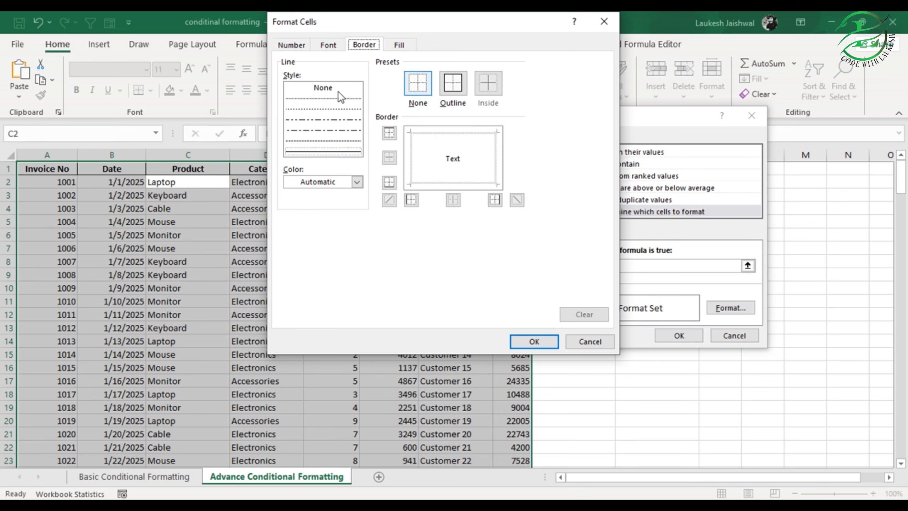
left_click(400, 45)
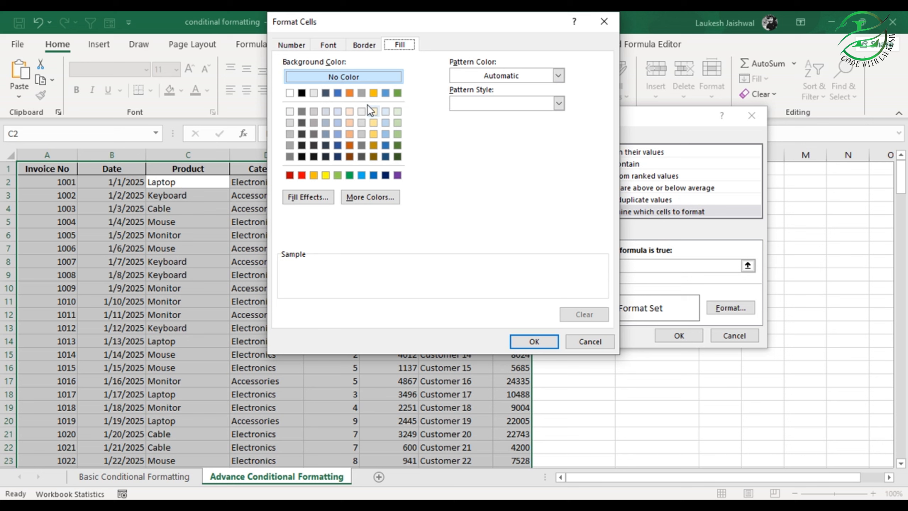
left_click(397, 135)
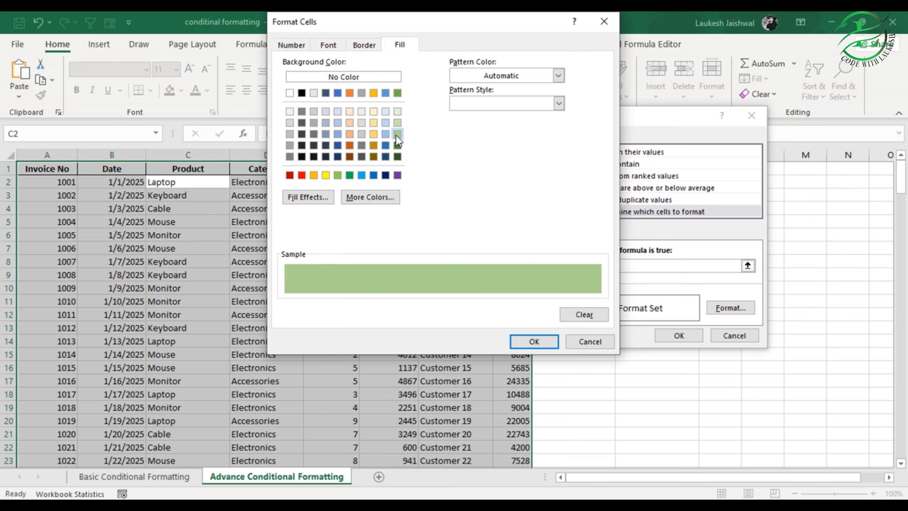
left_click(536, 340)
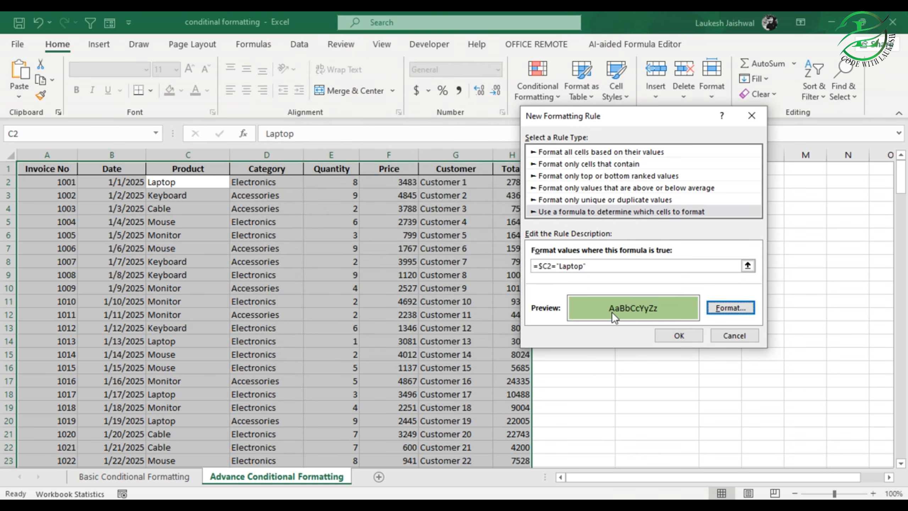
left_click(679, 336)
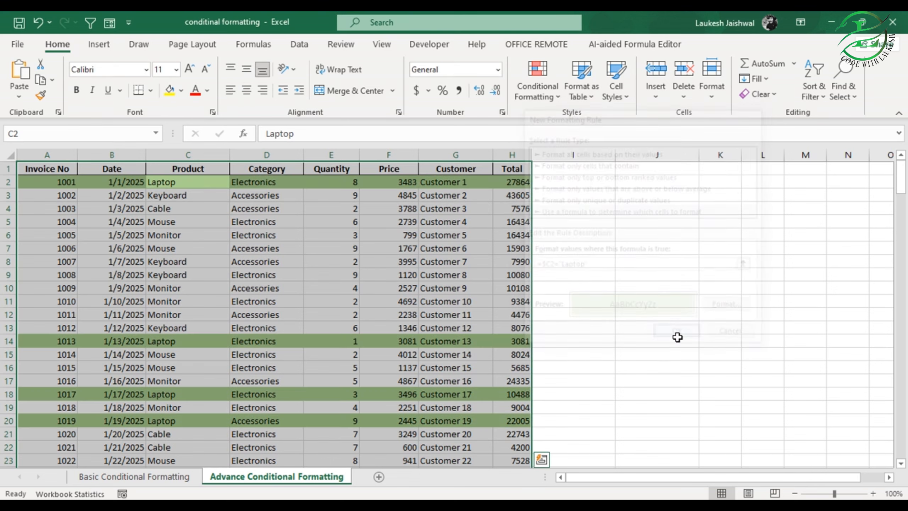
- Examine which rows are highlighted by the Laptop rule, from the start to the end of the table
left_click(175, 183)
left_click(177, 343)
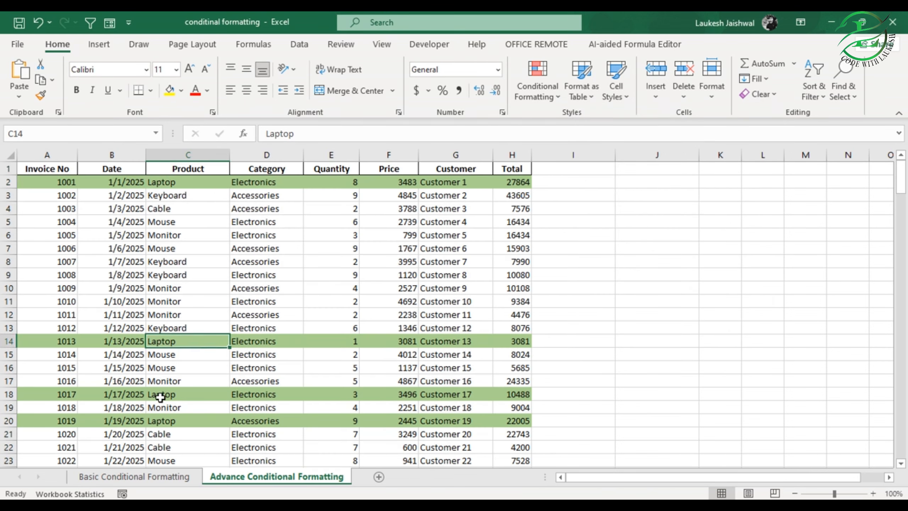
left_click(166, 394)
left_click(168, 408)
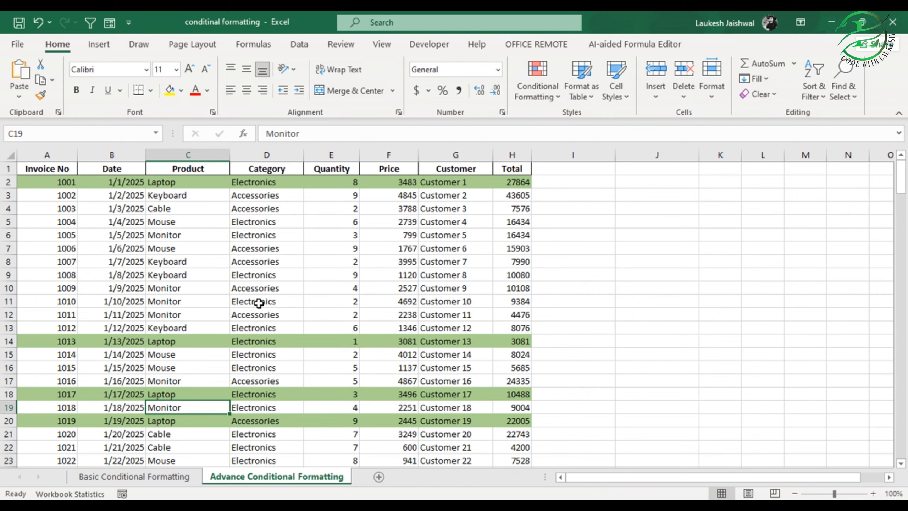
scroll(239, 280, "down", 10)
scroll(236, 298, "down", 14)
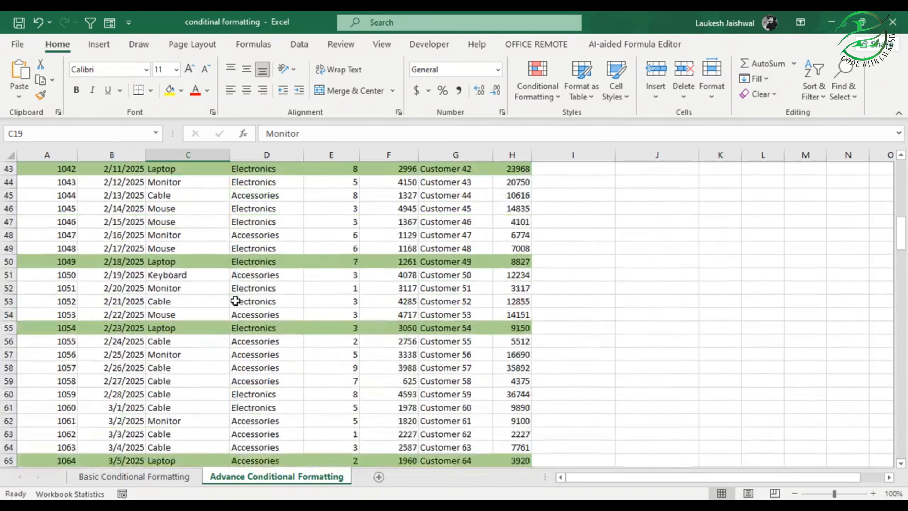
scroll(235, 302, "down", 20)
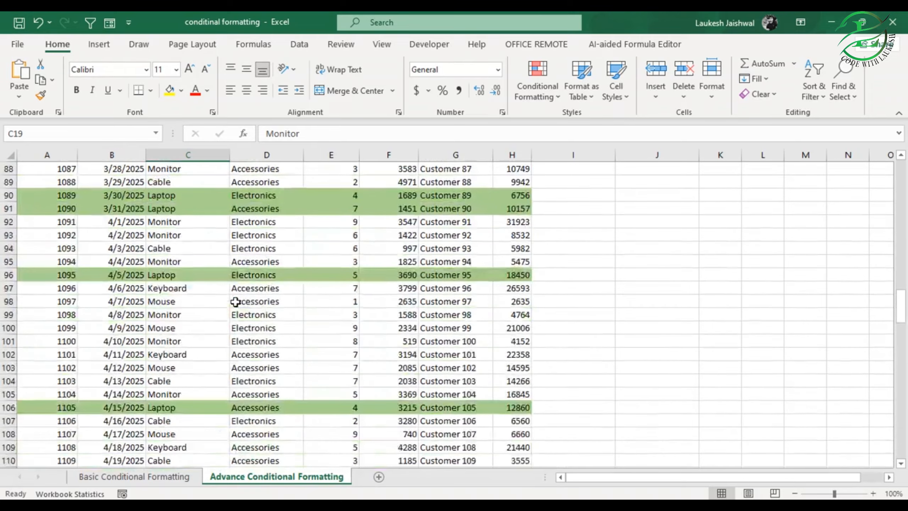
scroll(235, 301, "down", 20)
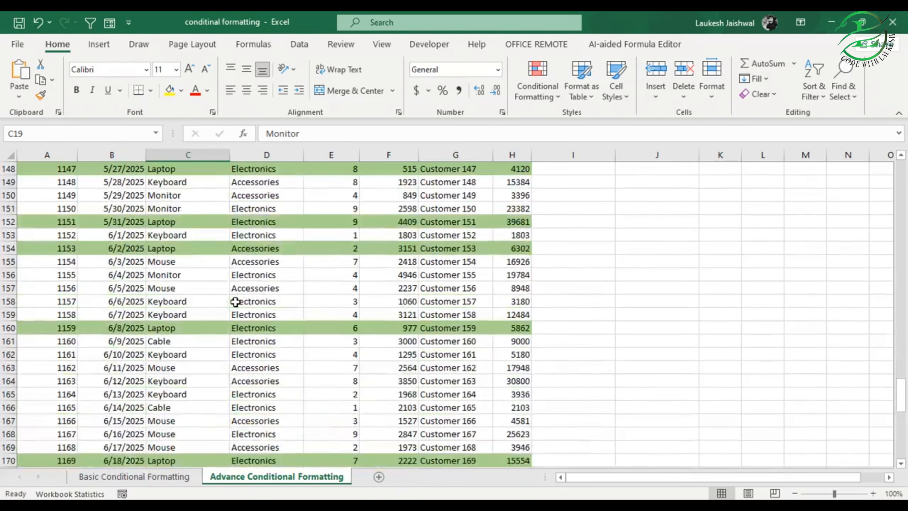
scroll(235, 302, "down", 4)
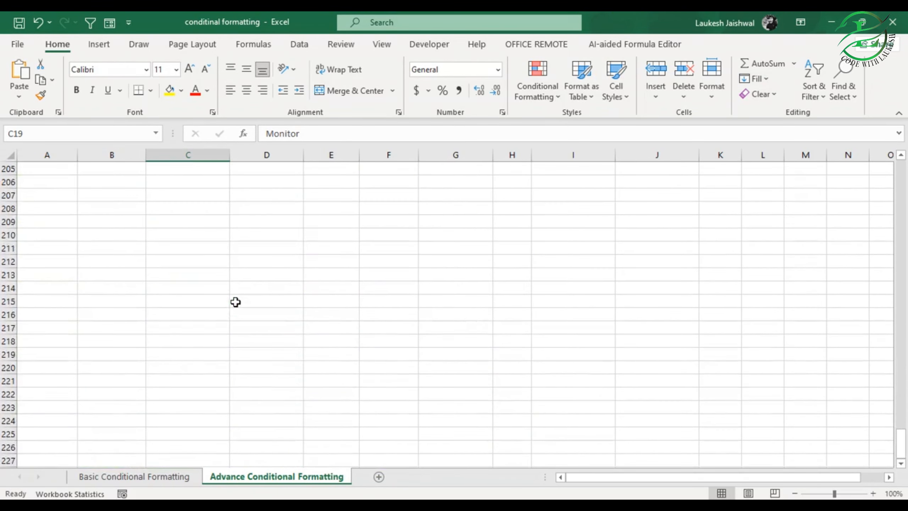
scroll(306, 322, "up", 20)
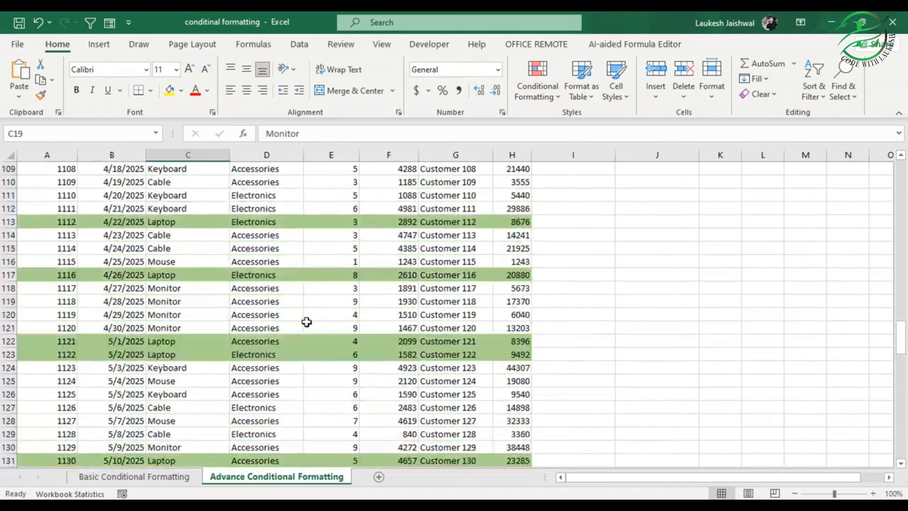
scroll(306, 322, "up", 20)
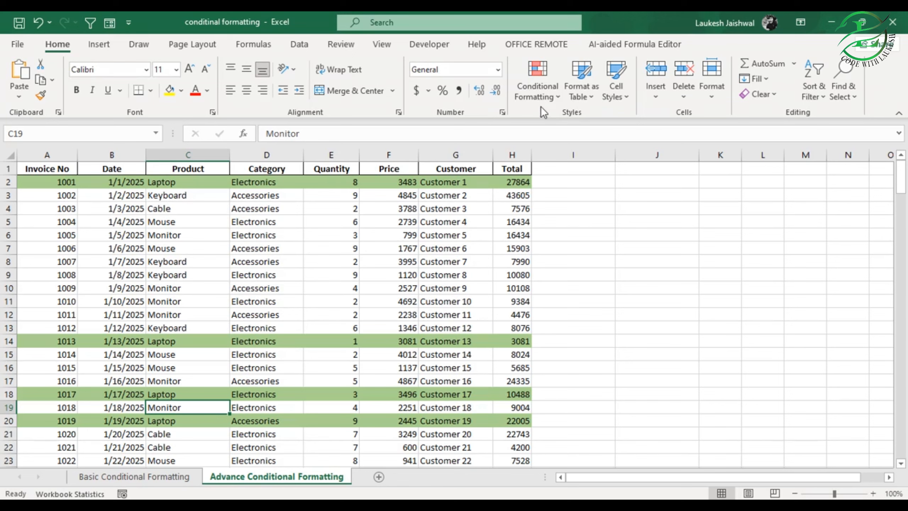
- Select the whole invoice table and clear the conditional formatting rules from the entire sheet
left_click(202, 183)
left_click(352, 181)
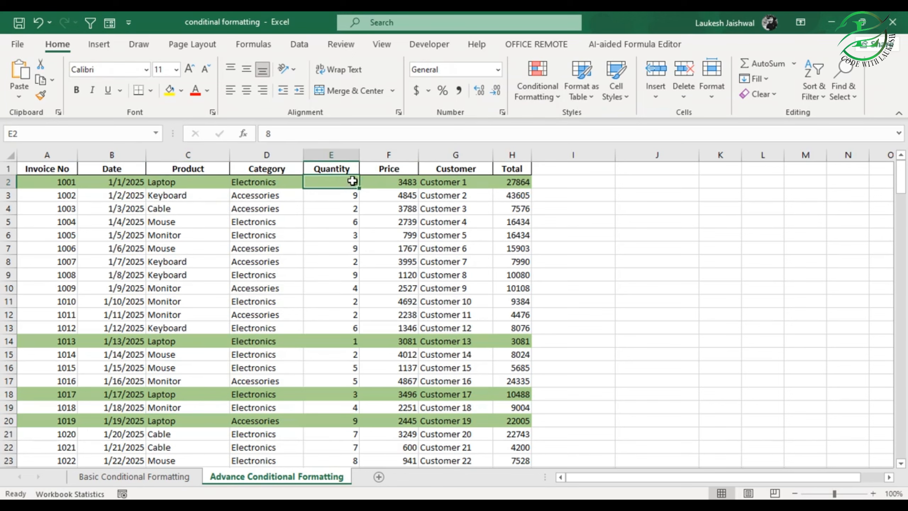
key("ctrl+a")
left_click(540, 96)
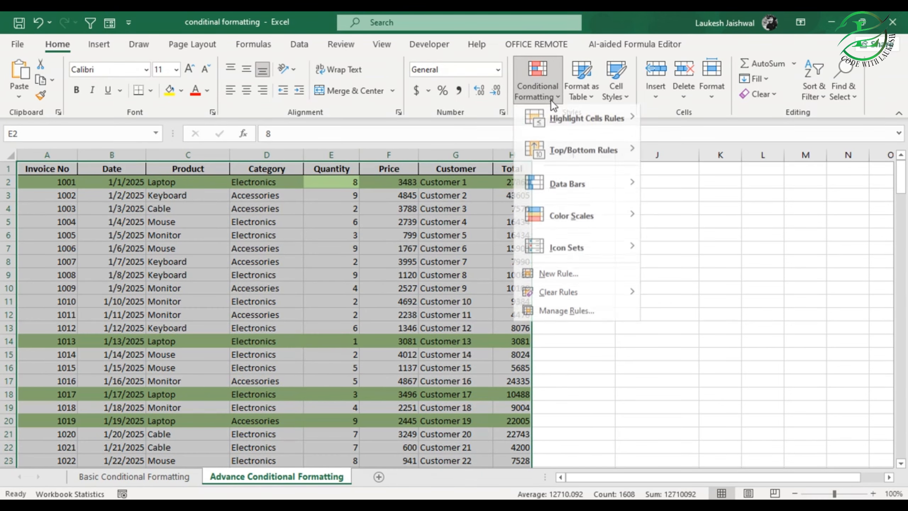
mouse_move(570, 296)
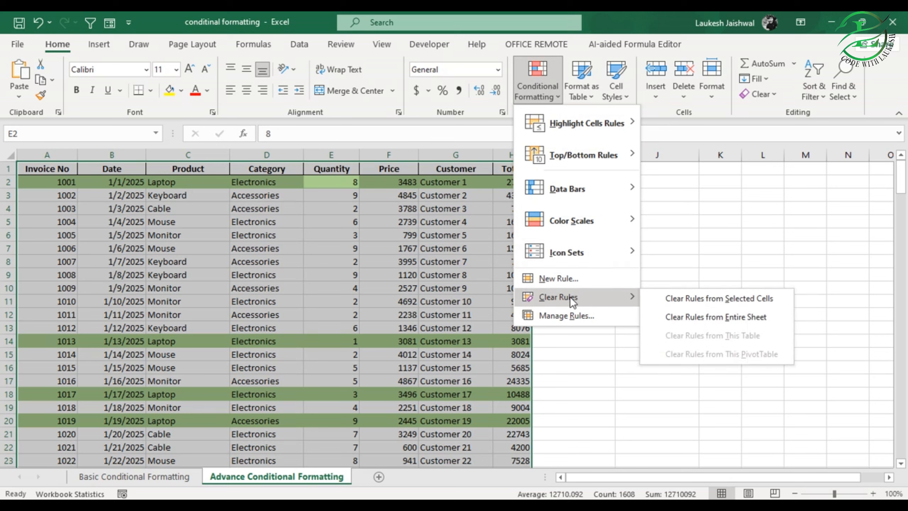
left_click(712, 318)
- Create a formula-based conditional formatting rule for the selected table using =$E2<5, keeping only the Quantity column reference absolute
left_click(550, 93)
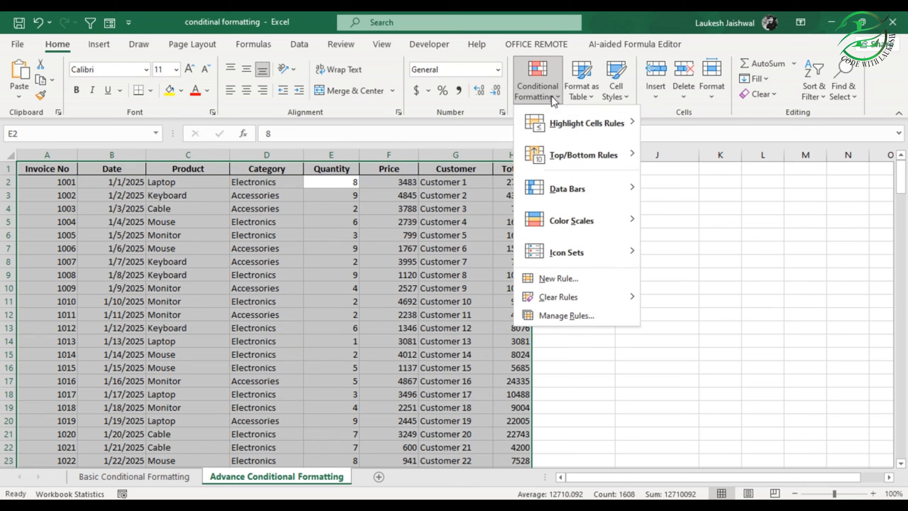
left_click(556, 279)
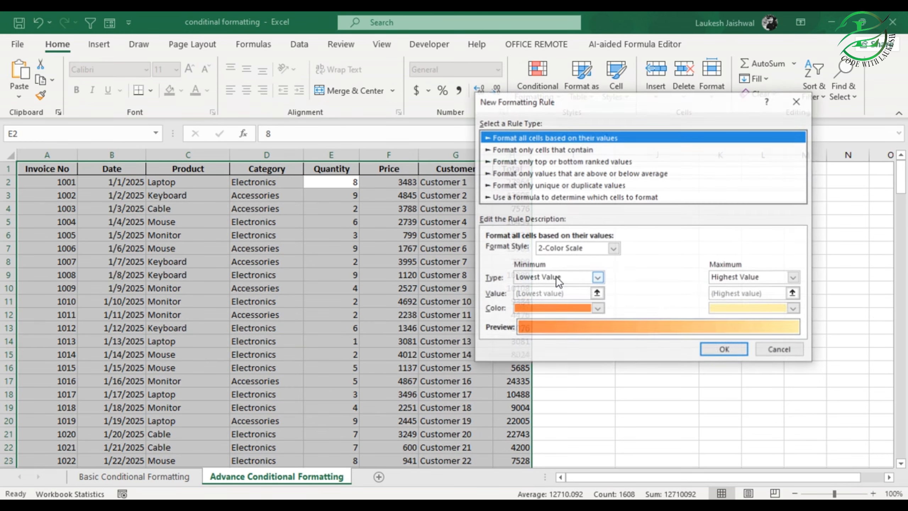
left_click(519, 198)
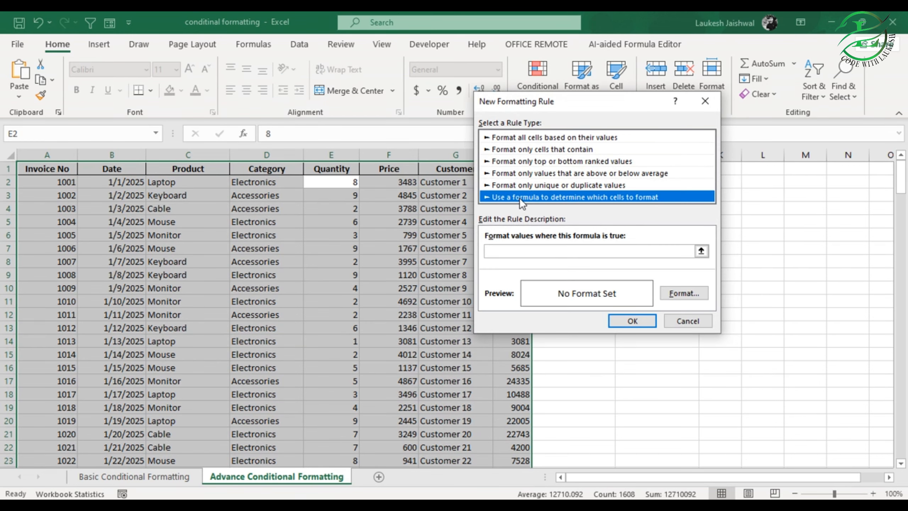
left_click_drag(557, 98, 642, 96)
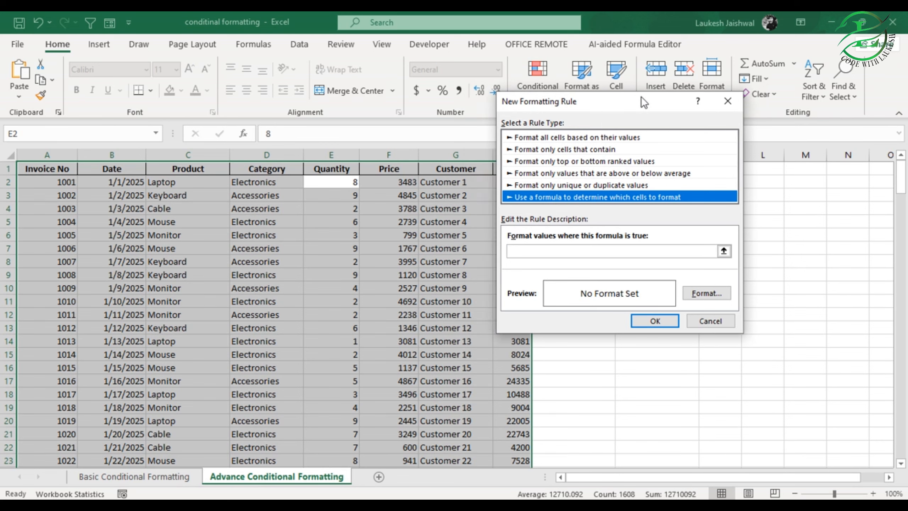
left_click(596, 251)
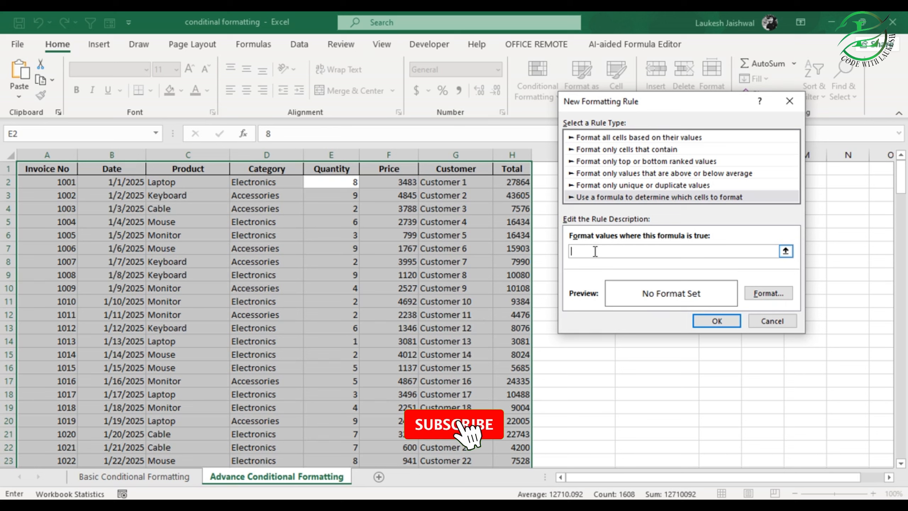
type("=")
left_click(331, 181)
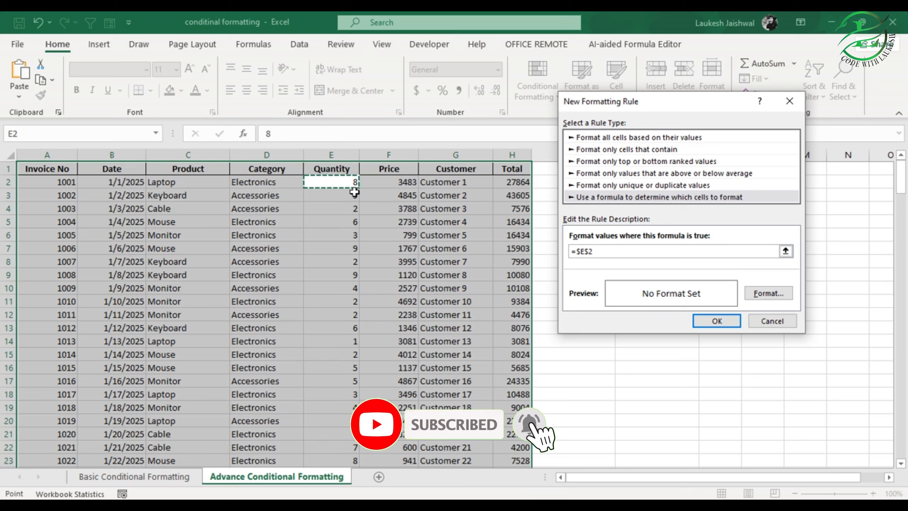
left_click(591, 252)
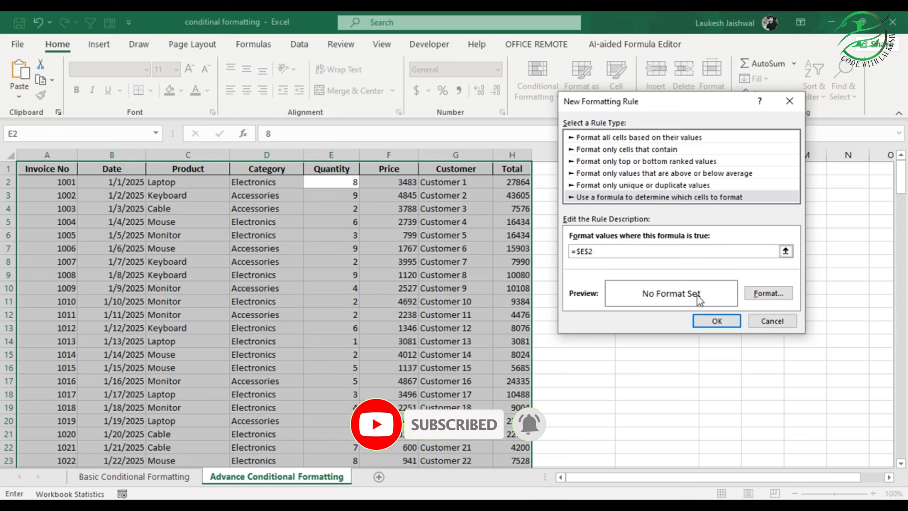
key("BackSpace")
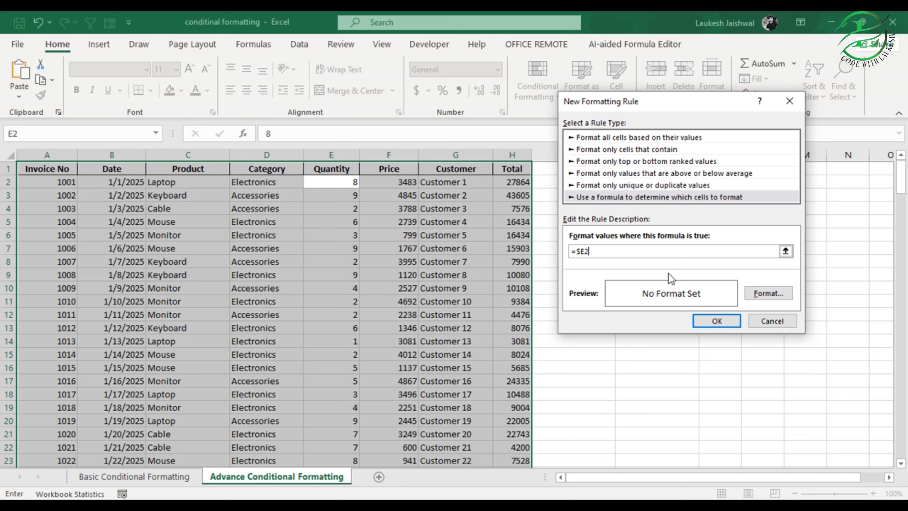
type("<5")
- Give the quantity rule a light gold background fill and apply it to the selected table
left_click(763, 291)
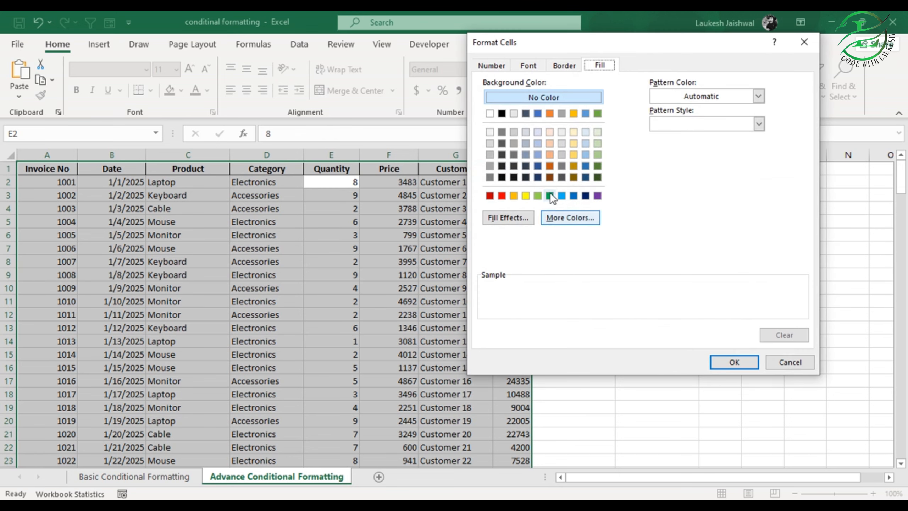
left_click(597, 154)
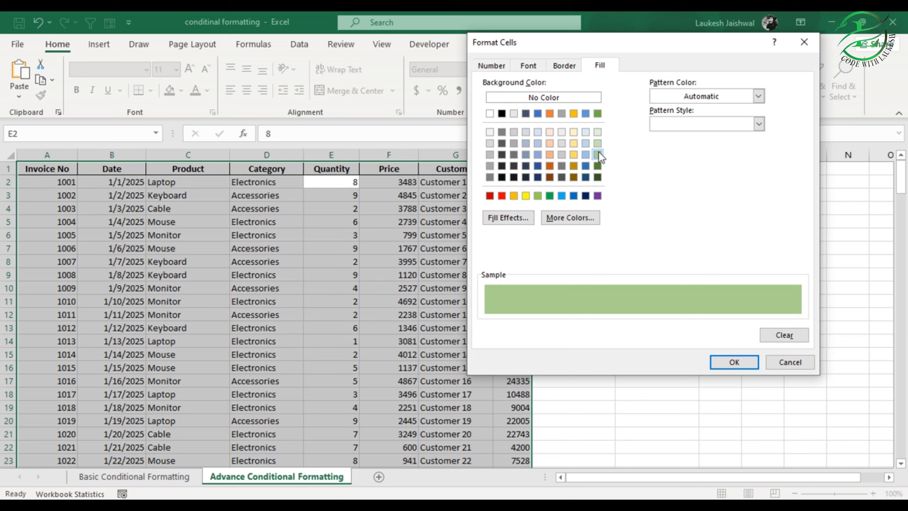
left_click(575, 143)
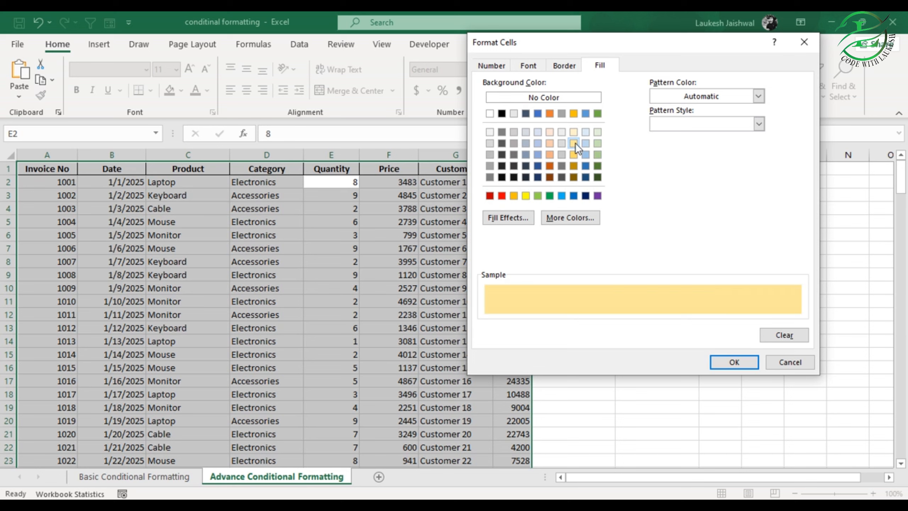
left_click(734, 362)
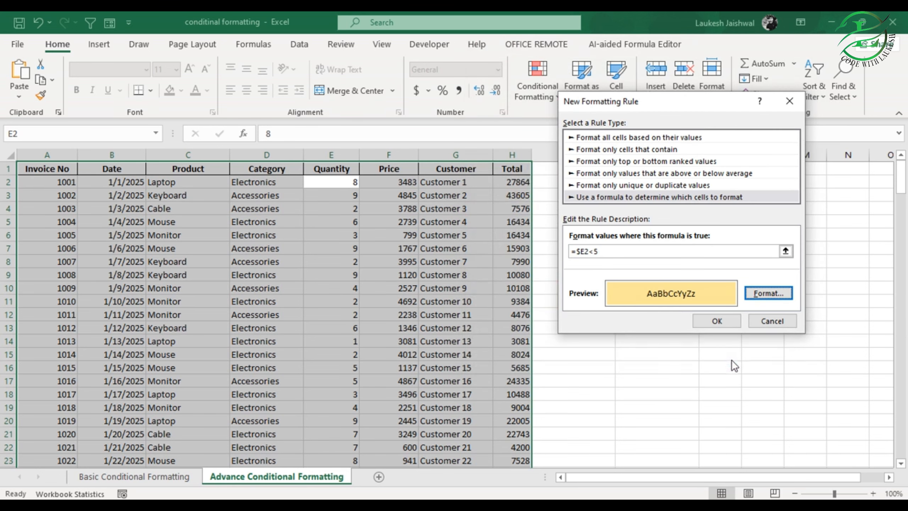
left_click(721, 321)
- Examine the Quantity values of the highlighted and unhighlighted rows throughout the invoice table
left_click(358, 183)
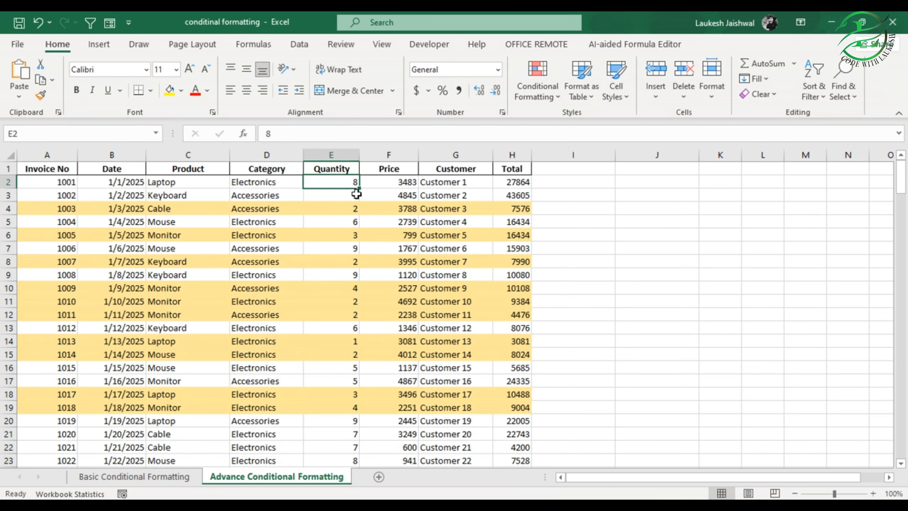
left_click(355, 209)
left_click(355, 238)
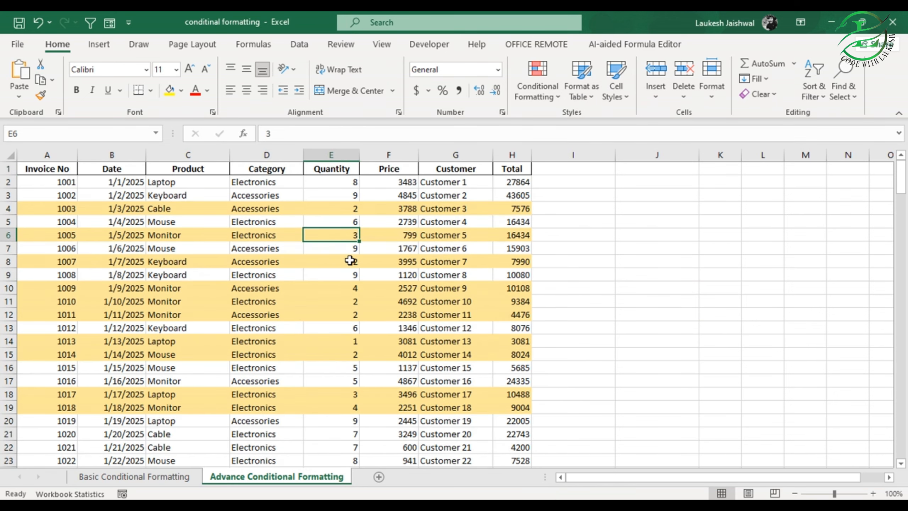
left_click(351, 262)
left_click(351, 288)
left_click(350, 301)
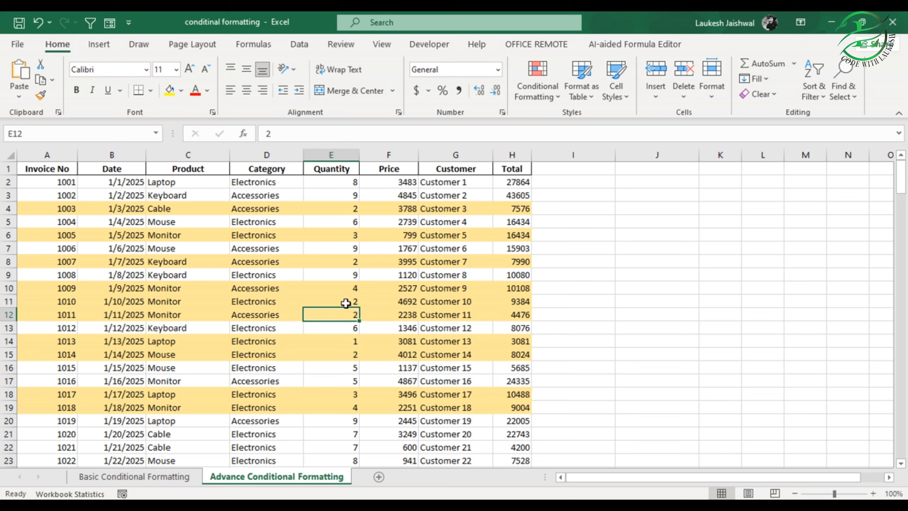
left_click_drag(352, 209, 344, 328)
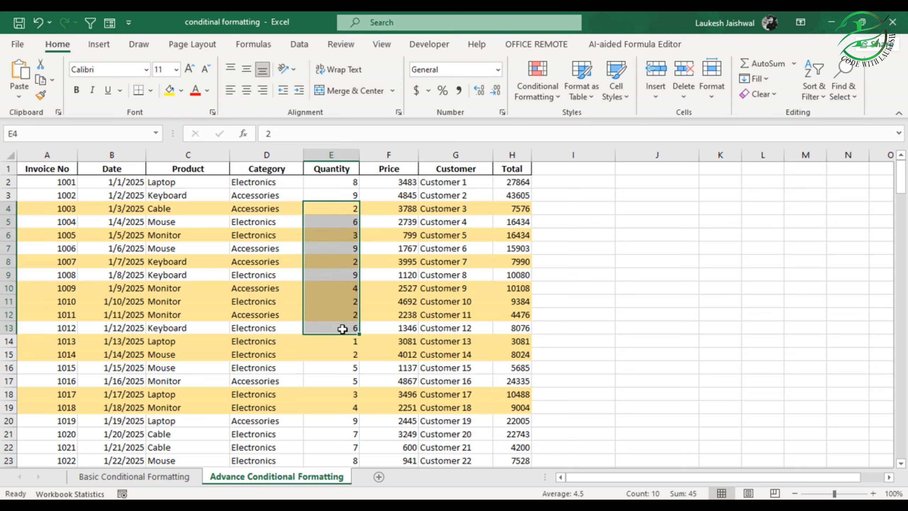
left_click(354, 222)
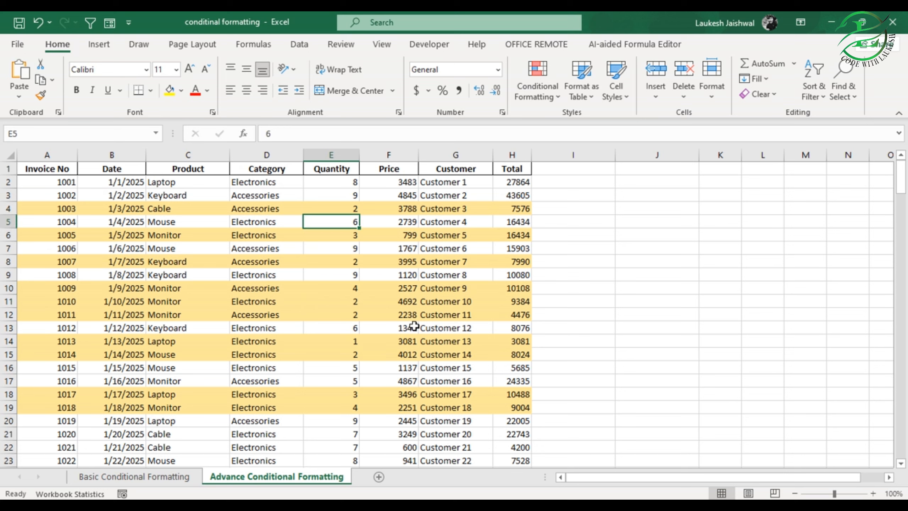
scroll(303, 390, "down", 14)
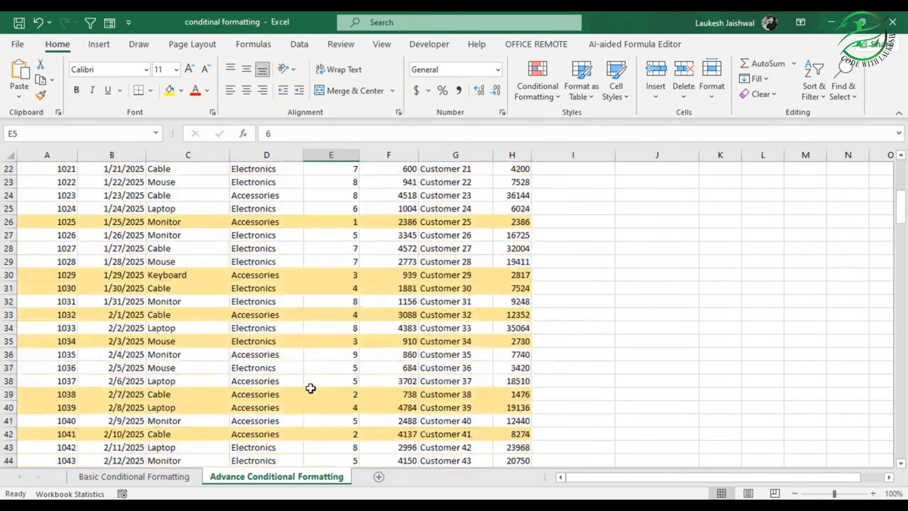
scroll(311, 388, "down", 1)
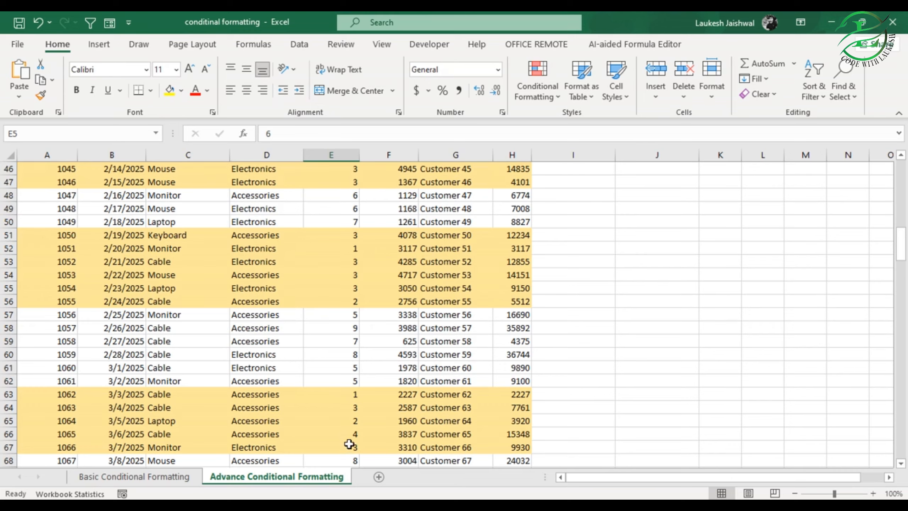
scroll(350, 454, "down", 8)
scroll(349, 454, "up", 20)
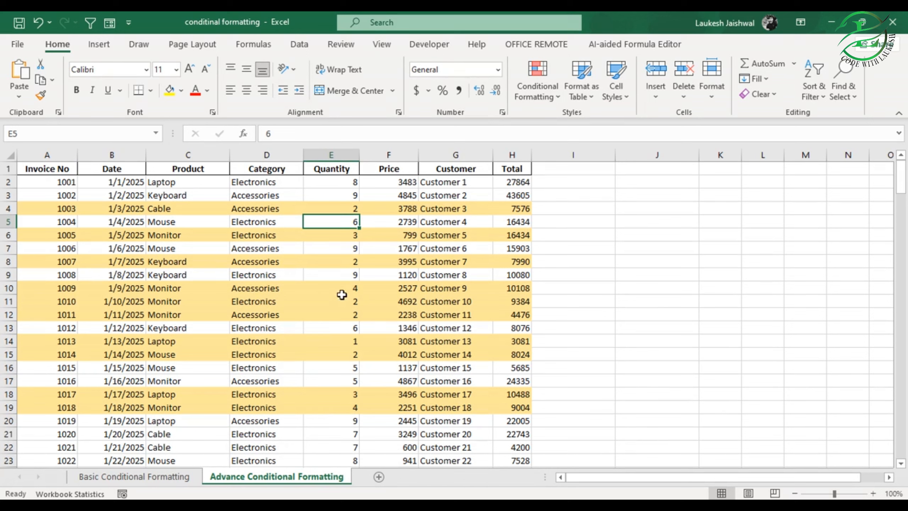
- Change the Quantity in cell E4 to 5 to test the rule on that row
left_click(357, 209)
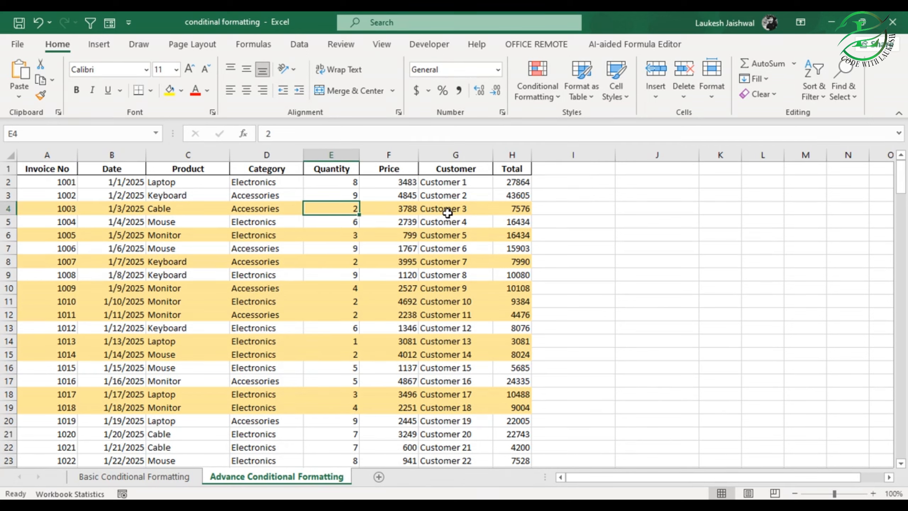
type("5")
key("Return")
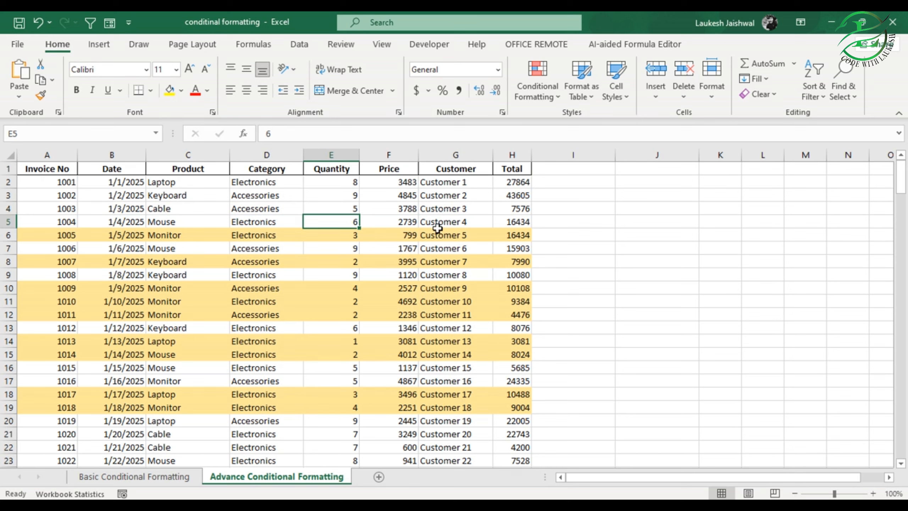
- Clear the conditional formatting rules from the entire sheet
left_click(556, 92)
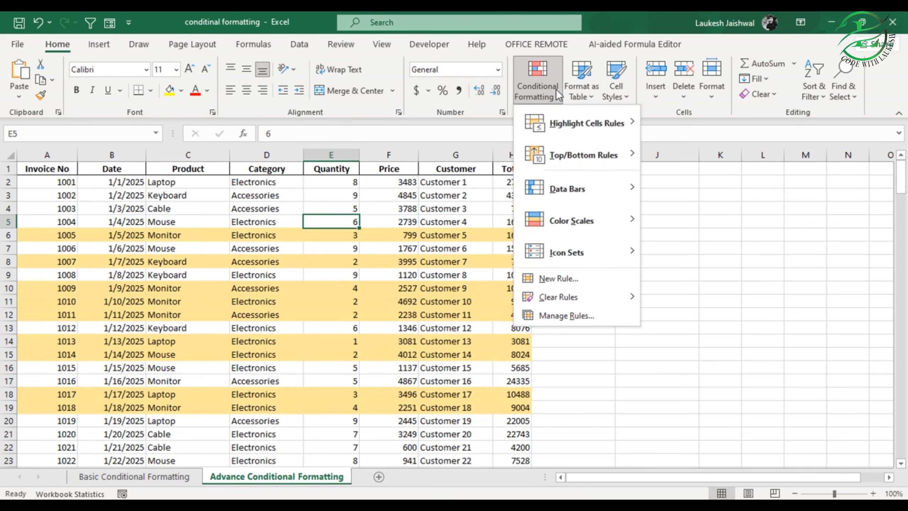
mouse_move(569, 298)
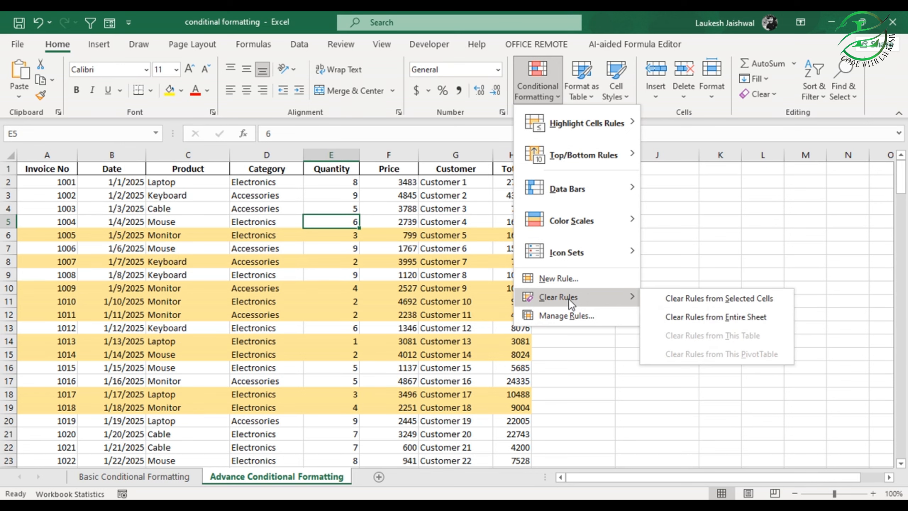
left_click(713, 317)
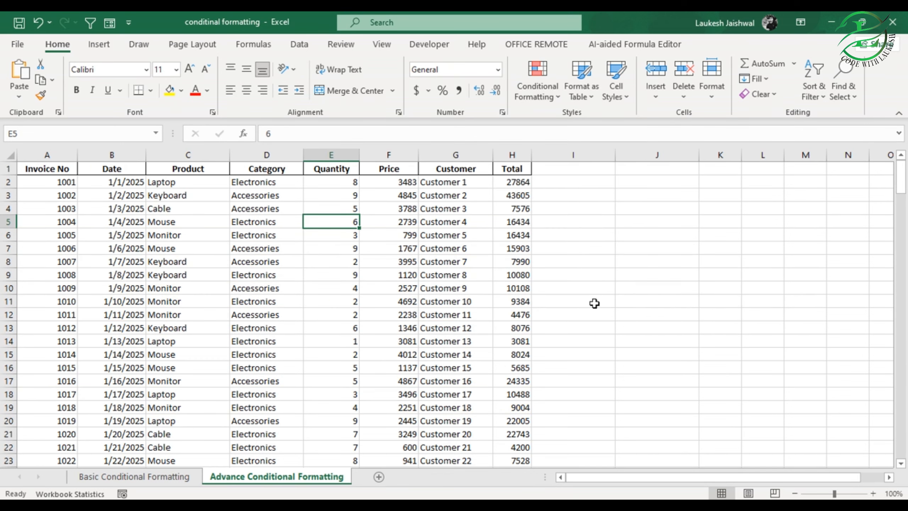
- Select the whole invoice table and create a formula-based formatting rule using =$F2>3500, with only the Price column reference absolute
left_click(394, 178)
key("ctrl+a")
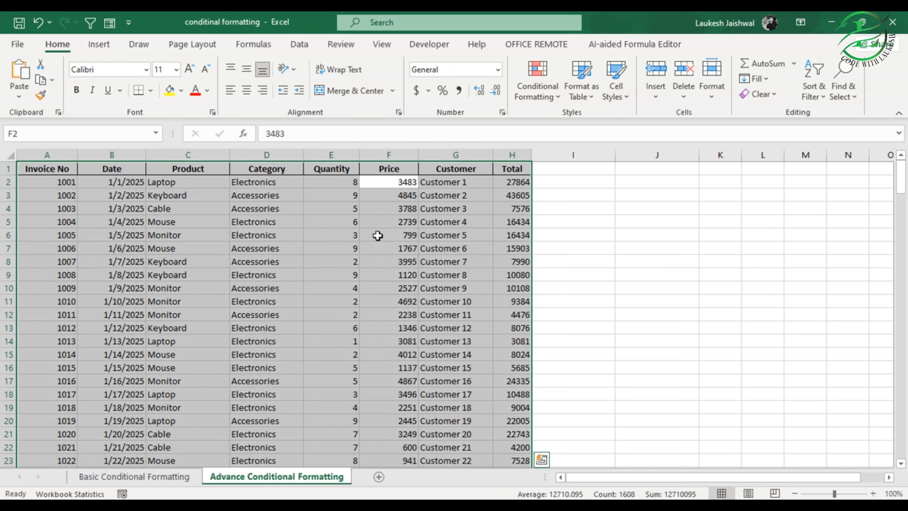
left_click(558, 97)
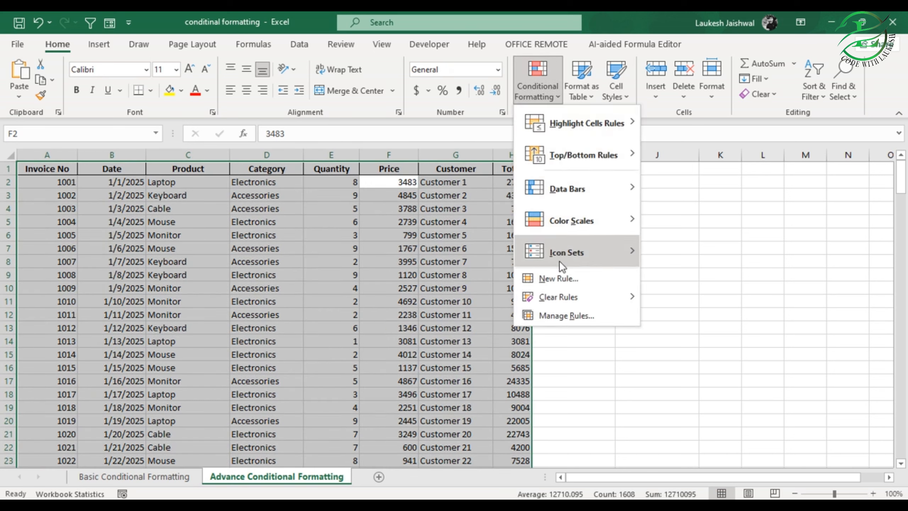
left_click(559, 276)
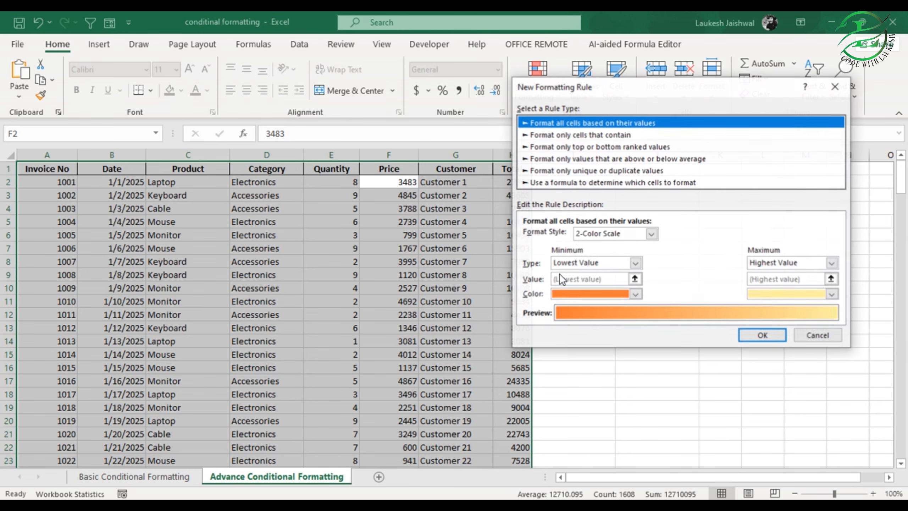
left_click(566, 182)
left_click(556, 236)
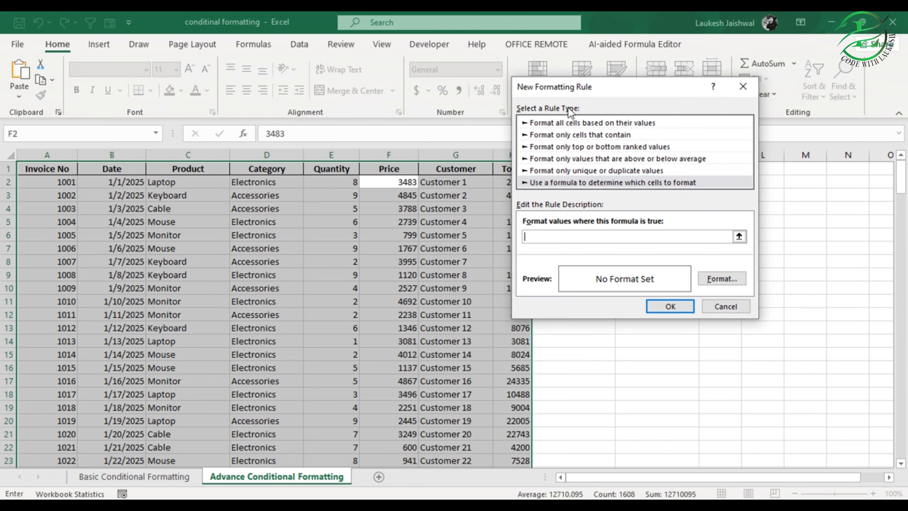
left_click_drag(606, 88, 669, 105)
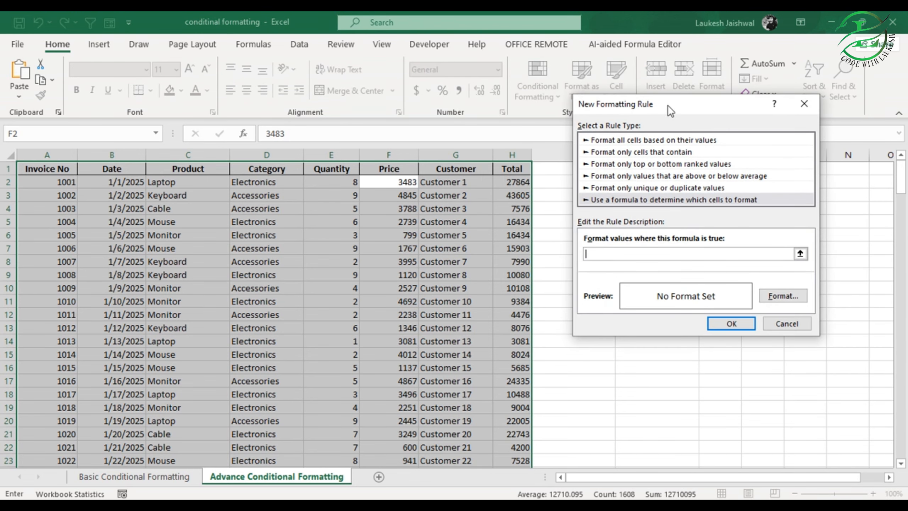
left_click(398, 183)
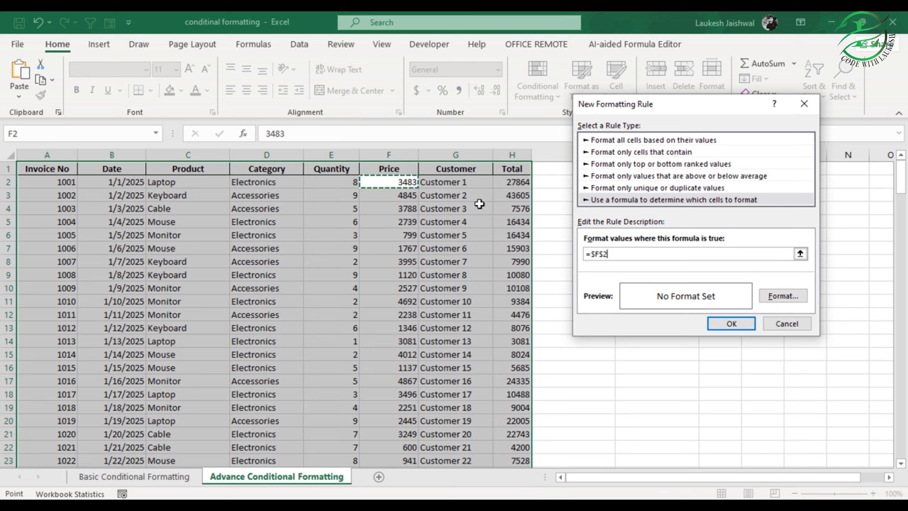
left_click(606, 253)
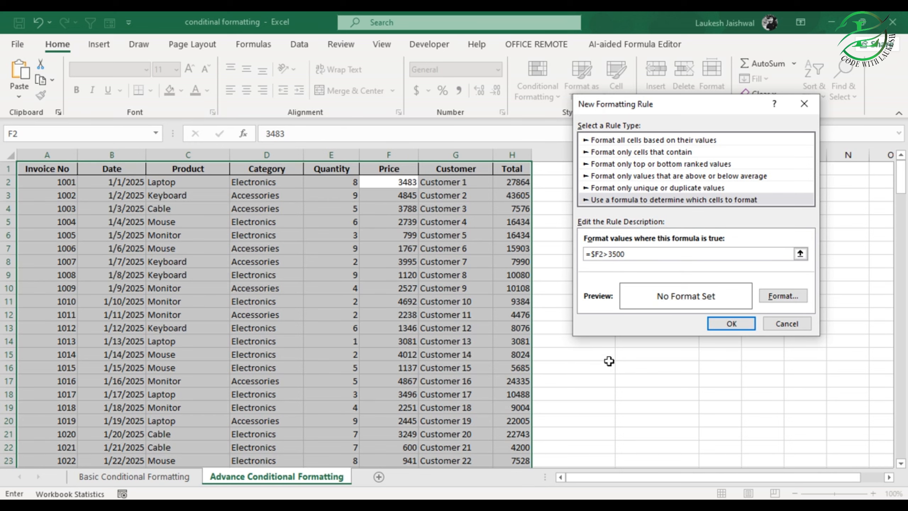
- Give the price rule a dark green fill, apply it and review the highlighted rows down the invoice table
left_click(783, 295)
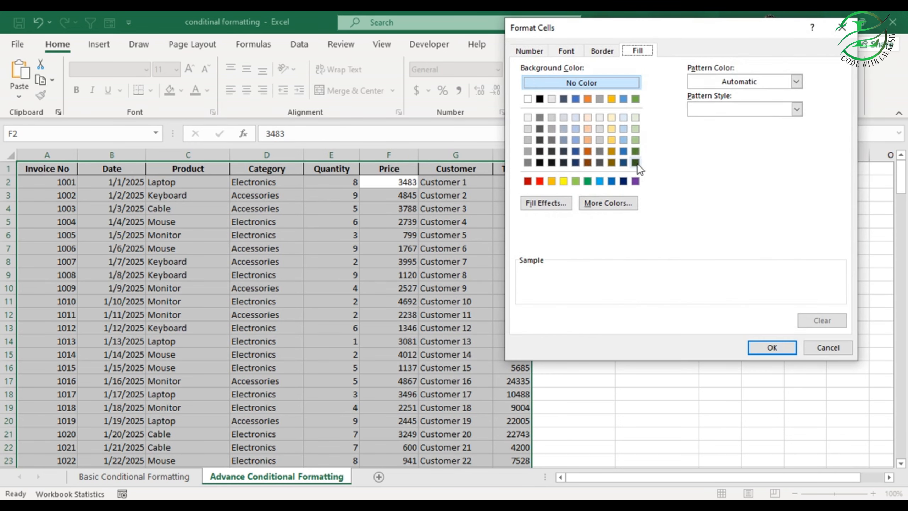
left_click(635, 152)
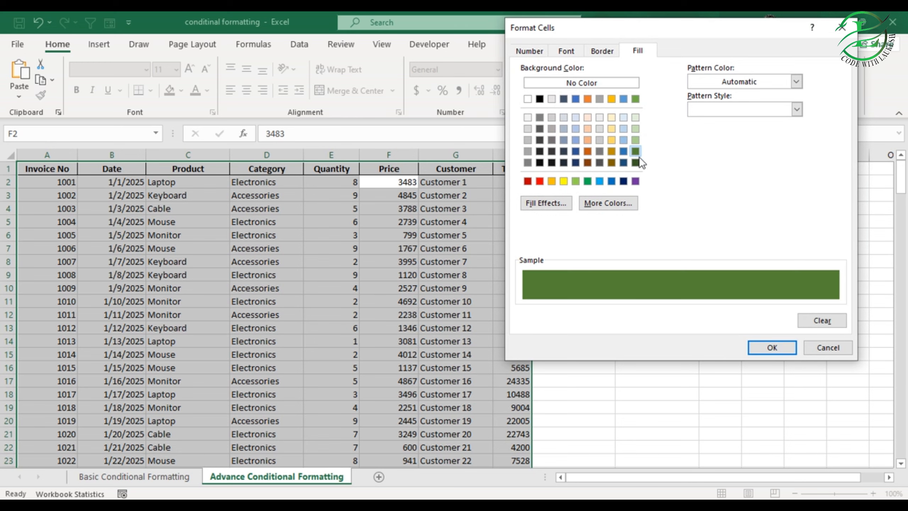
left_click(773, 348)
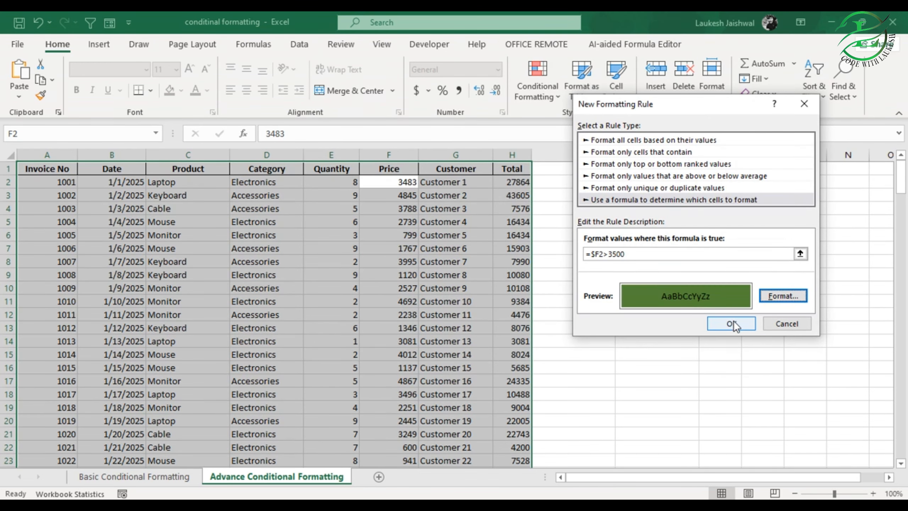
left_click(731, 324)
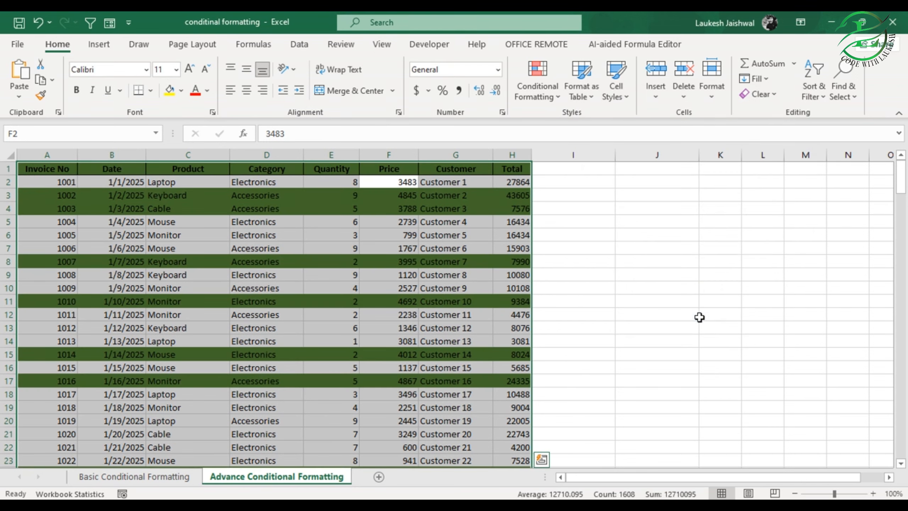
left_click(397, 232)
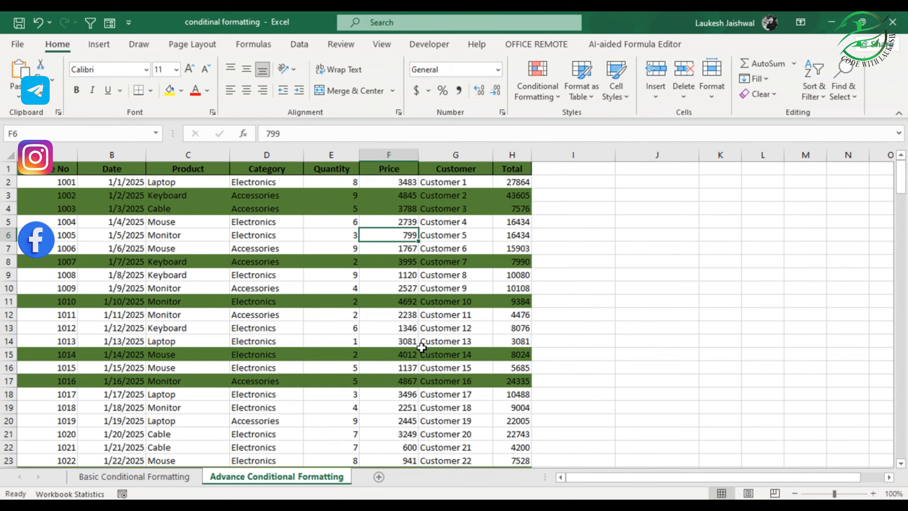
scroll(422, 347, "down", 10)
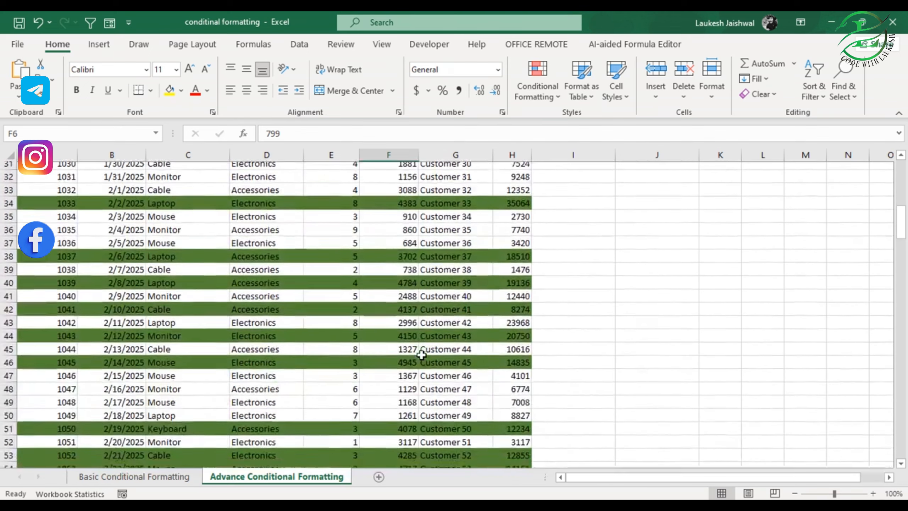
scroll(422, 354, "down", 10)
scroll(421, 357, "up", 15)
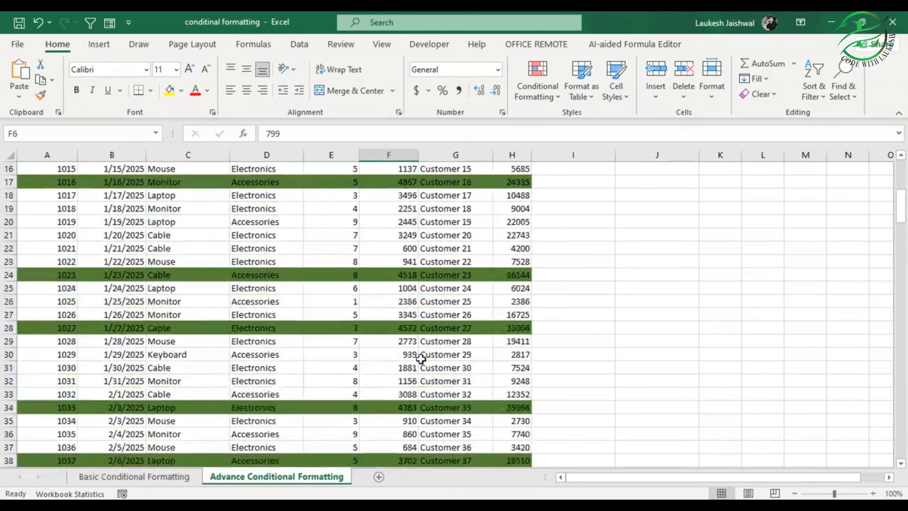
scroll(421, 357, "up", 5)
- Clear the conditional formatting rules from the entire sheet to remove the price rule
left_click(321, 222)
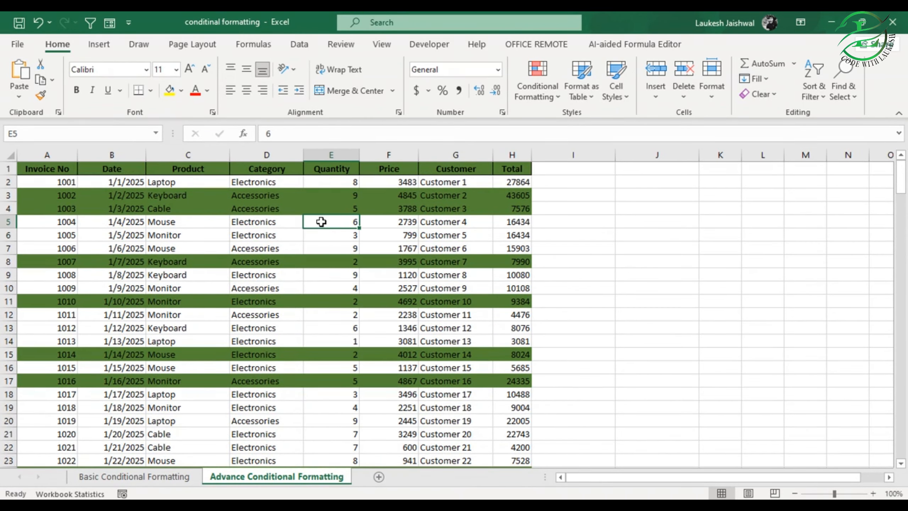
key("ctrl+a")
left_click(543, 91)
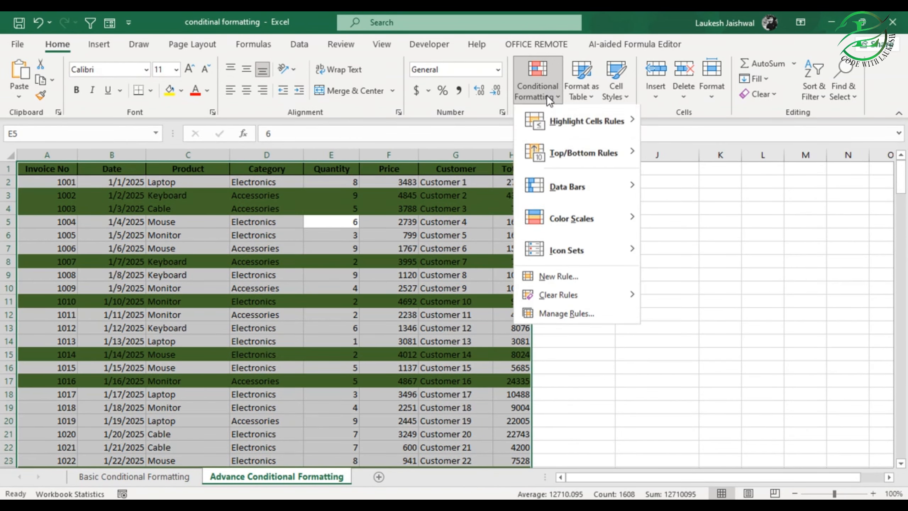
mouse_move(566, 299)
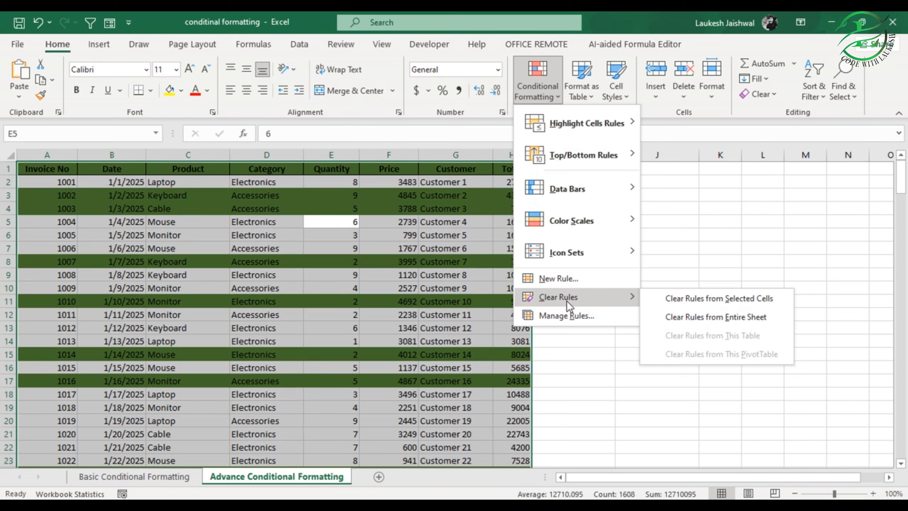
left_click(667, 318)
- Set up a criteria block beside the table with the label Product in J2 and the value Laptop in J3
left_click(370, 207)
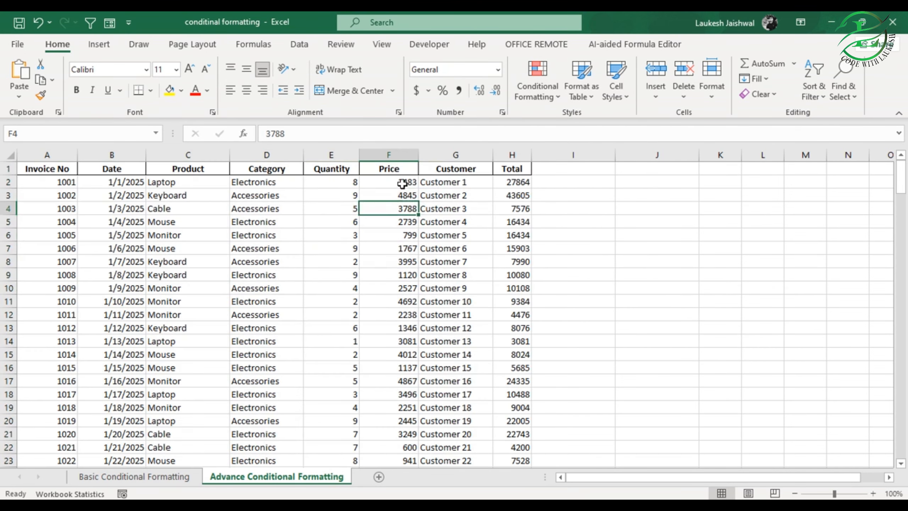
left_click(404, 185)
left_click(648, 182)
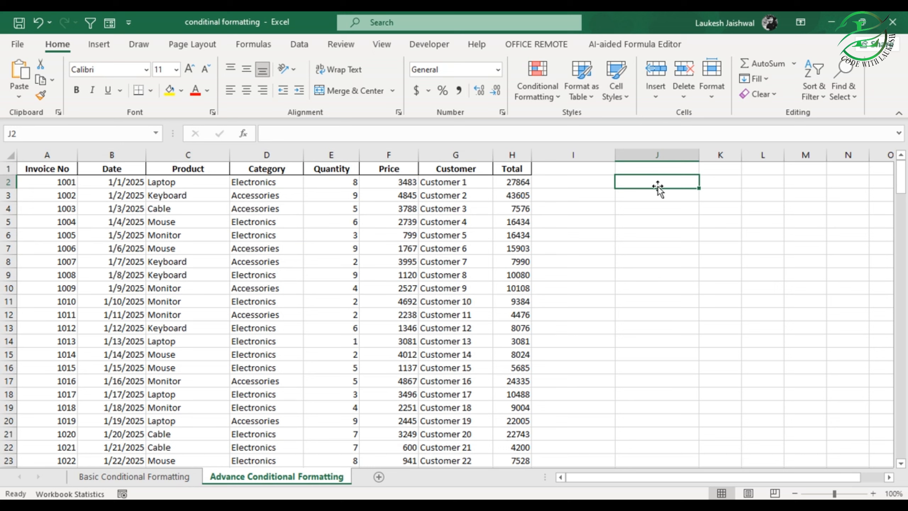
type("Pr")
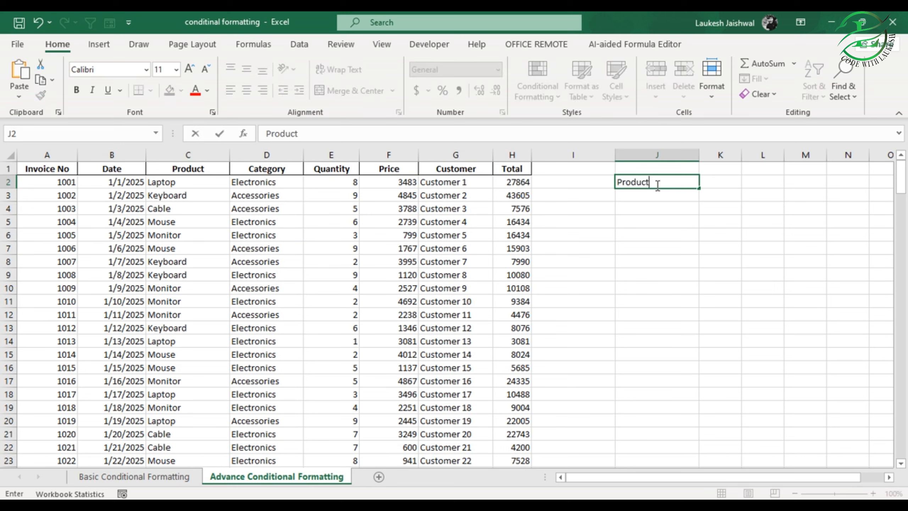
type("oduct")
key("Return")
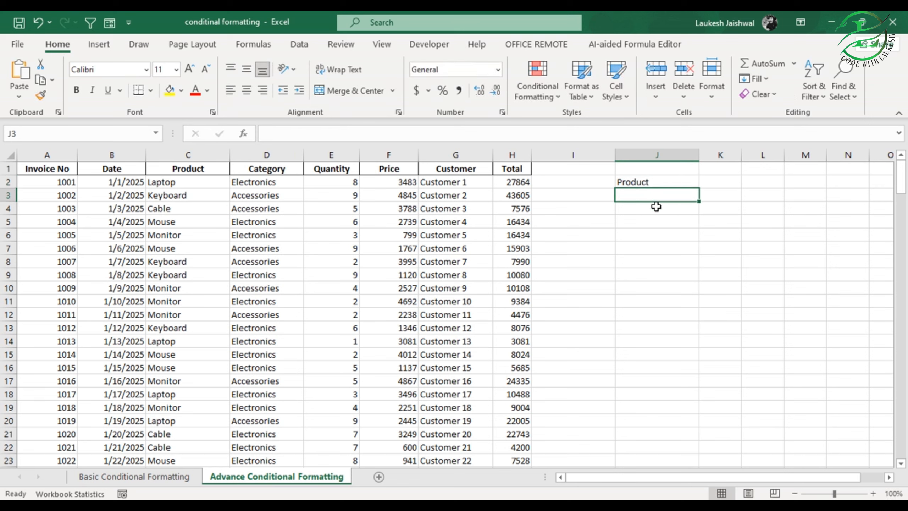
type("La")
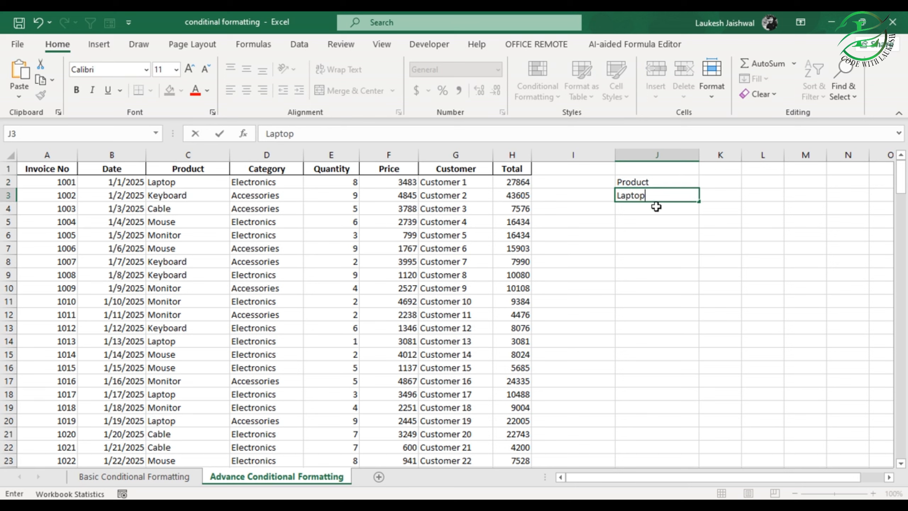
type("ptop")
key("Return")
- Select the whole invoice table with C2 as the active cell and start a new formatting rule that uses a formula
left_click(224, 207)
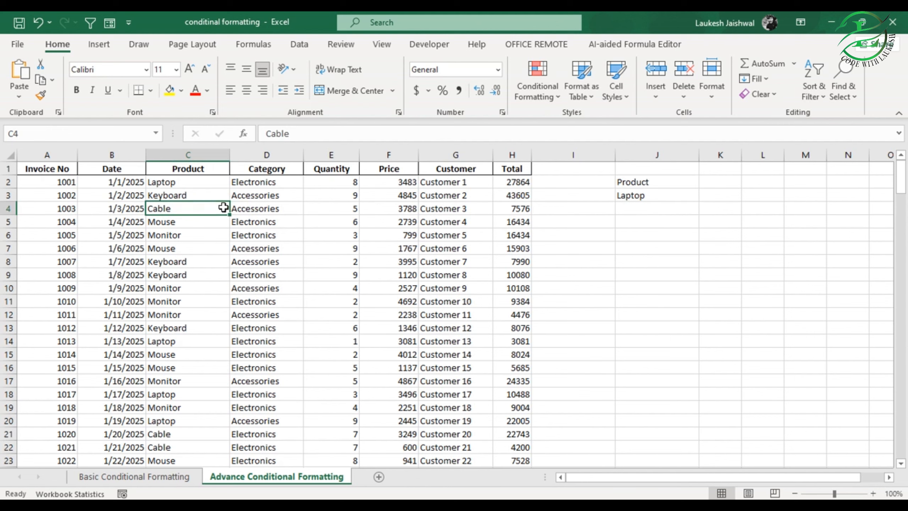
key("ctrl+a")
left_click(196, 182)
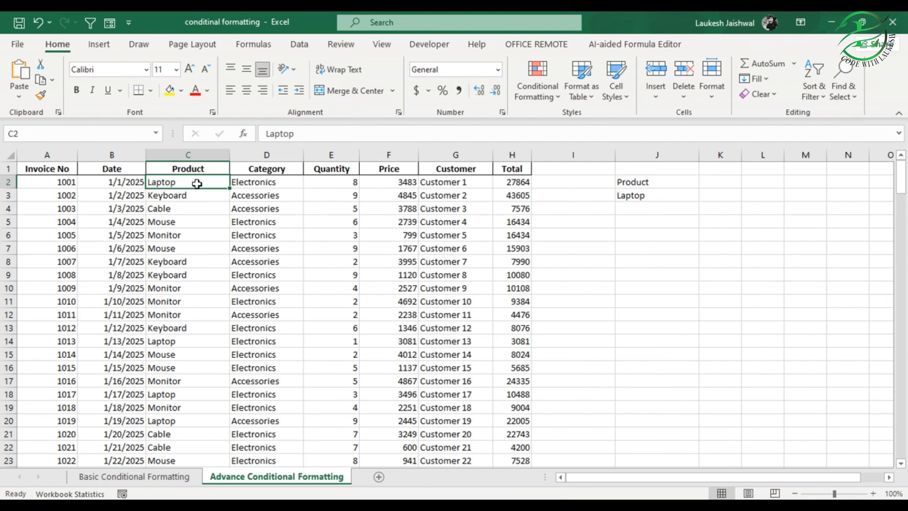
key("ctrl+a")
left_click(540, 95)
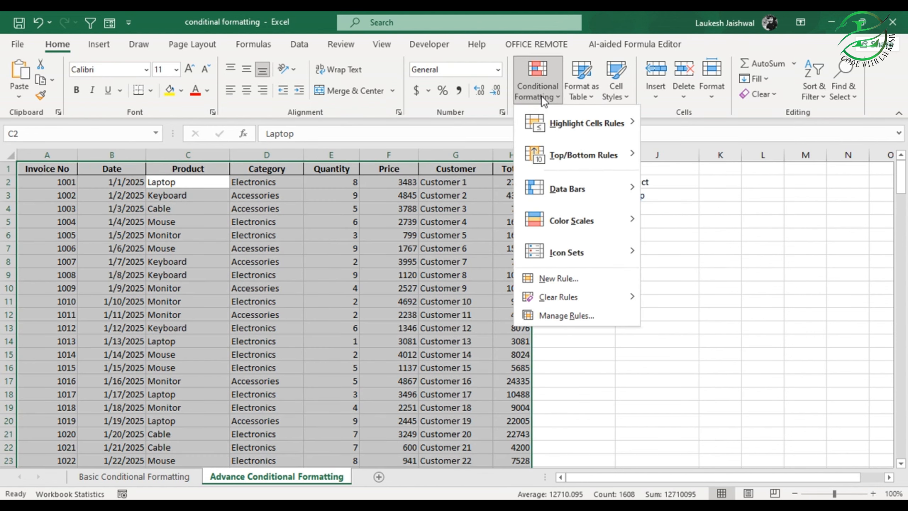
left_click(558, 277)
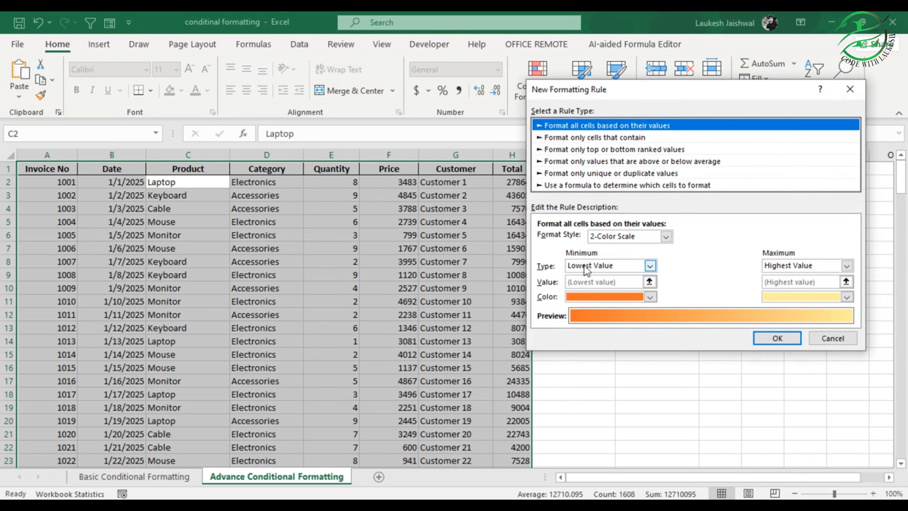
left_click(570, 185)
- Enter the rule formula =$C2=$J$3, locking only the column of the Product reference and fully locking the criteria cell
left_click_drag(634, 88, 711, 229)
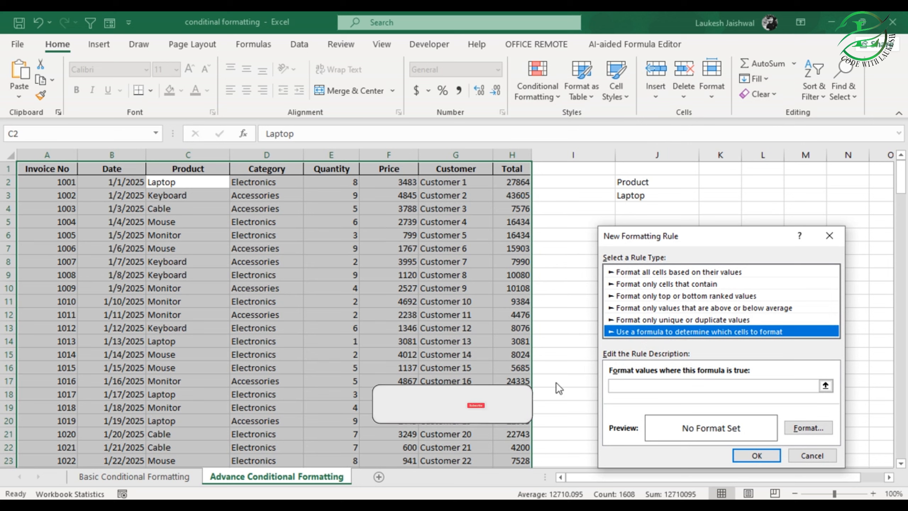
key("Tab")
type("=")
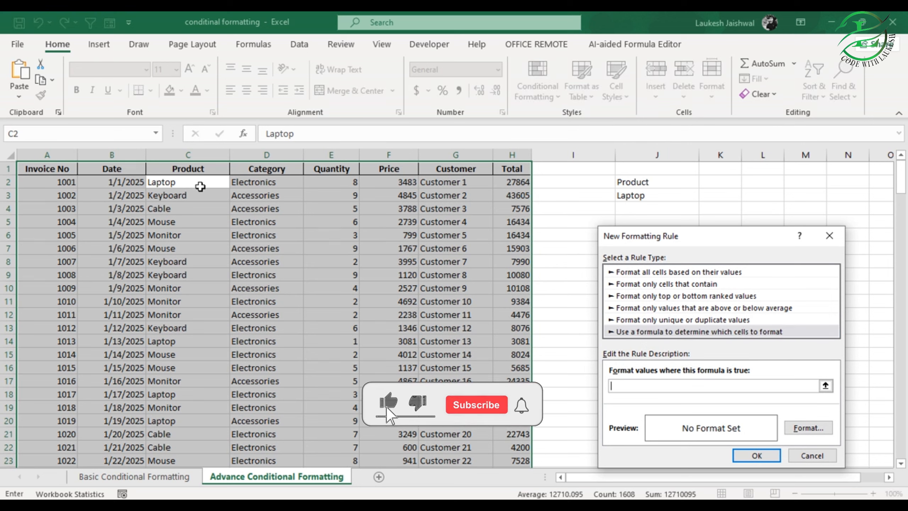
left_click(201, 182)
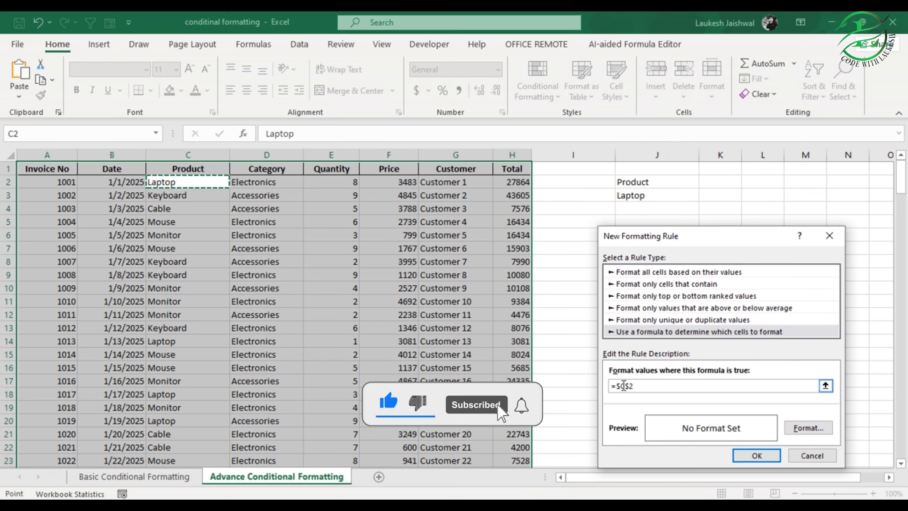
left_click(640, 391)
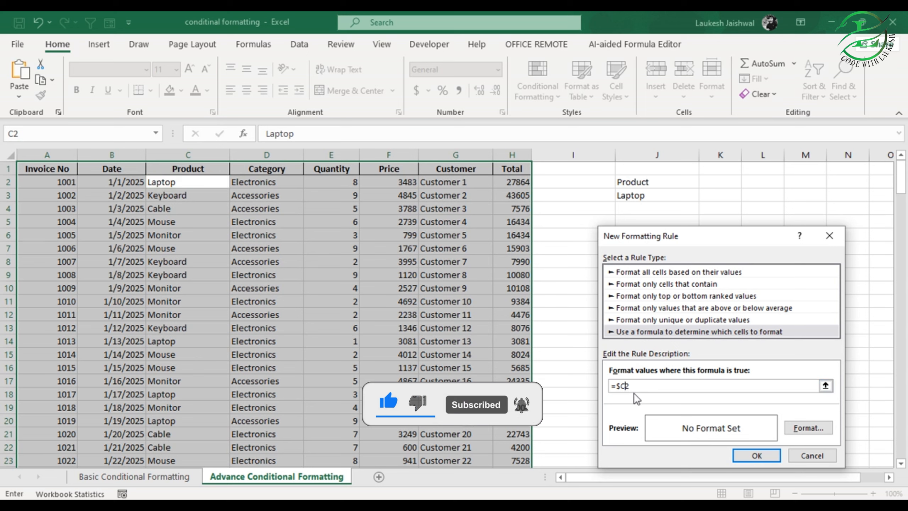
key("F4")
key("F4")
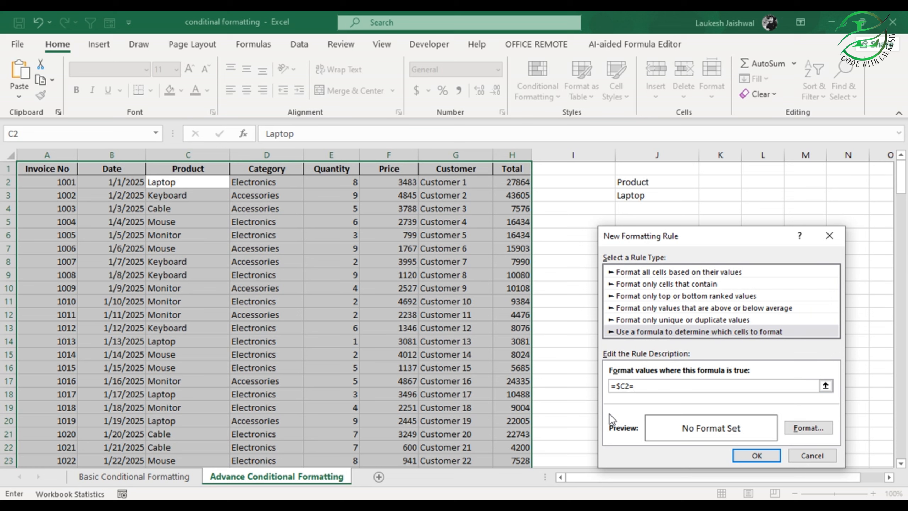
left_click(646, 195)
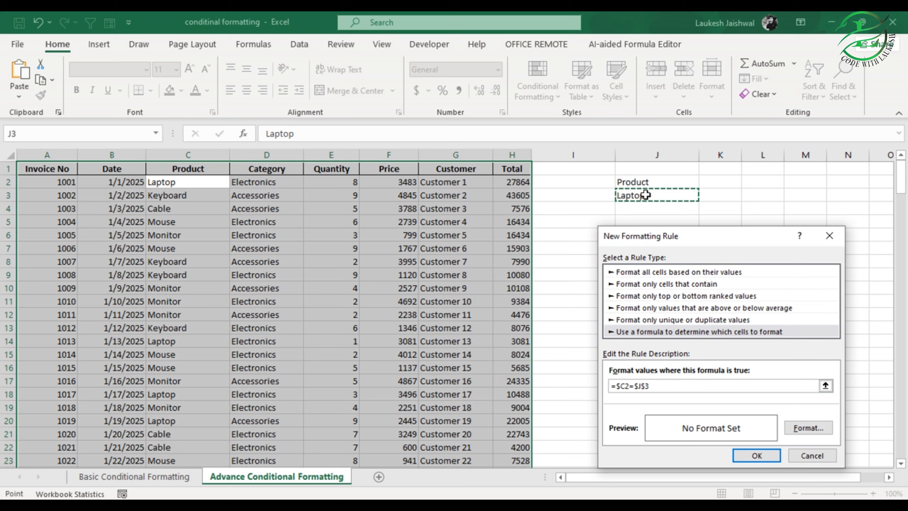
- Give the product rule a light gray fill and apply it to the invoice table
left_click(797, 428)
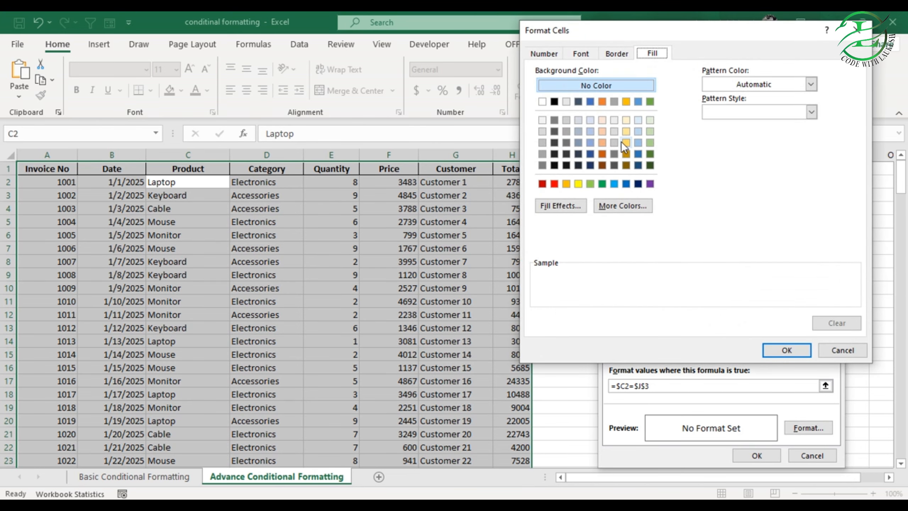
left_click(614, 143)
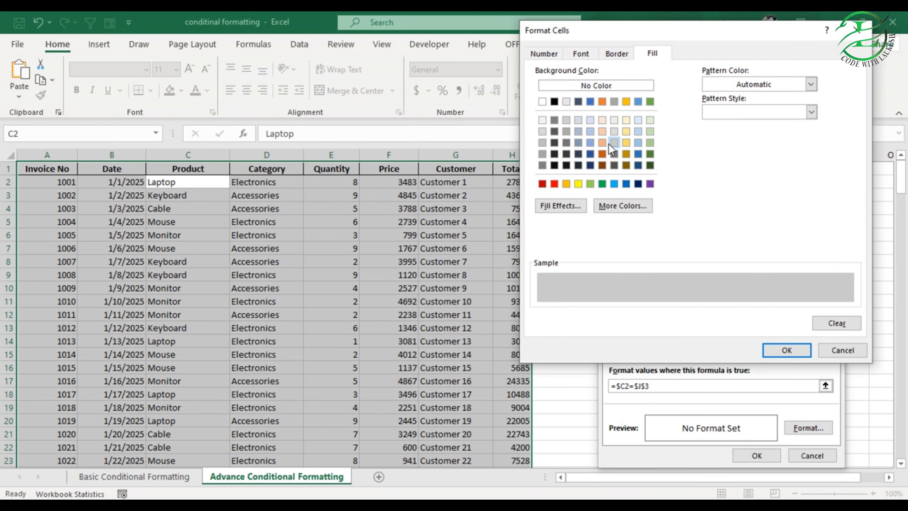
left_click(779, 349)
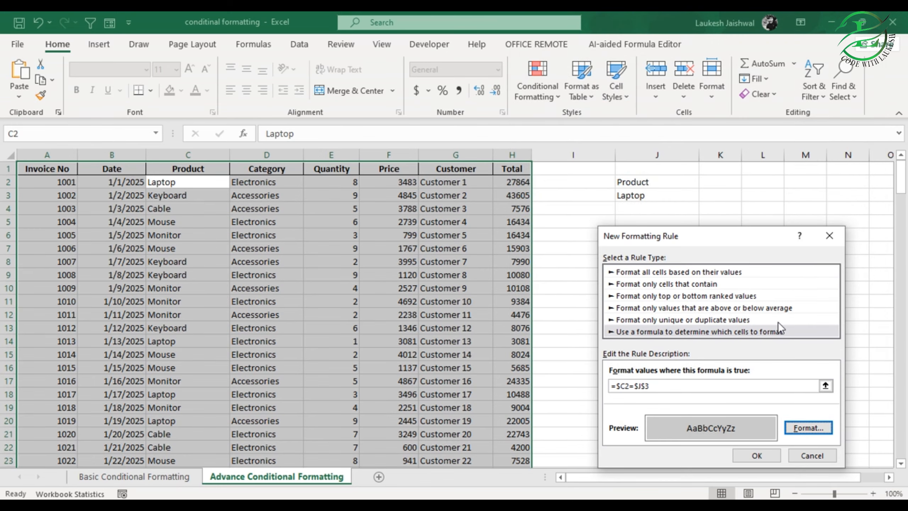
left_click(763, 458)
- Examine the Product values of the highlighted and unhighlighted rows against the criteria in J3
left_click(205, 205)
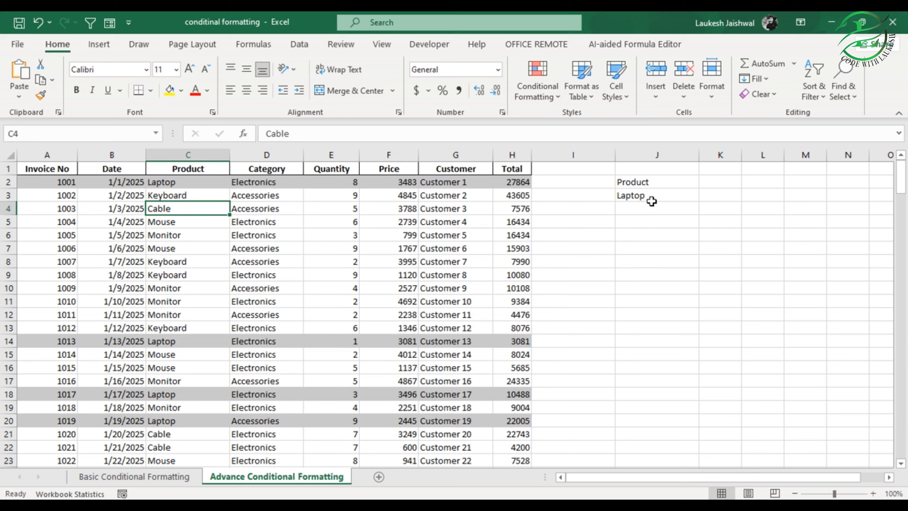
left_click(173, 340)
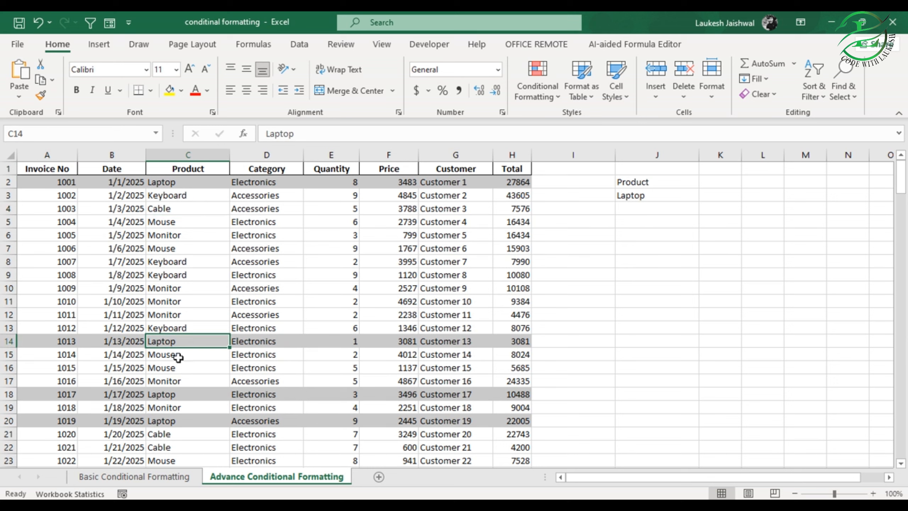
left_click(180, 367)
left_click(182, 394)
left_click(182, 422)
scroll(183, 422, "down", 6)
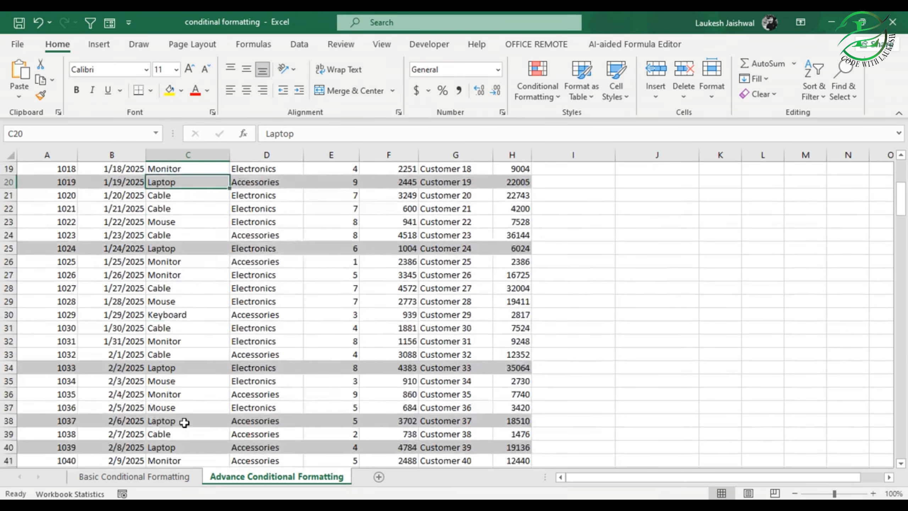
scroll(183, 423, "down", 1)
scroll(182, 423, "up", 7)
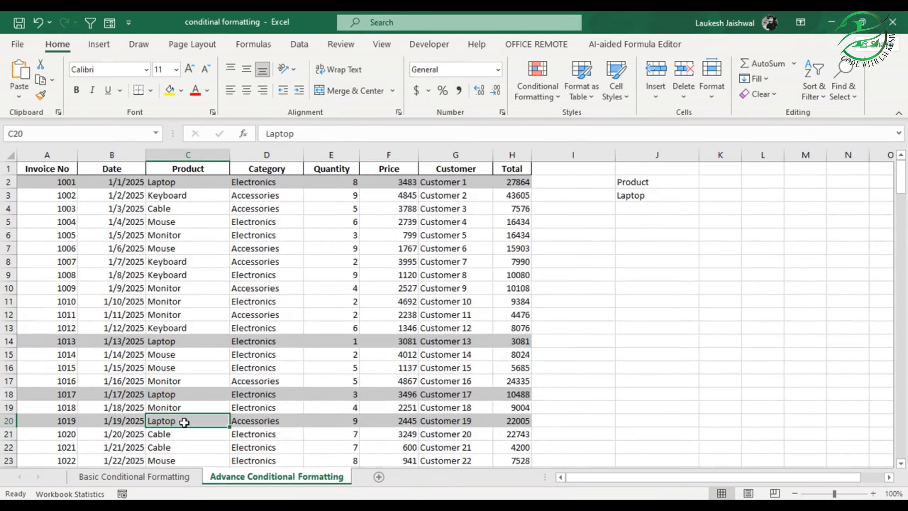
- Replace the product criteria in cell J3 with keyboard to test the rule dynamically
left_click(670, 197)
key("Delete")
left_click(643, 243)
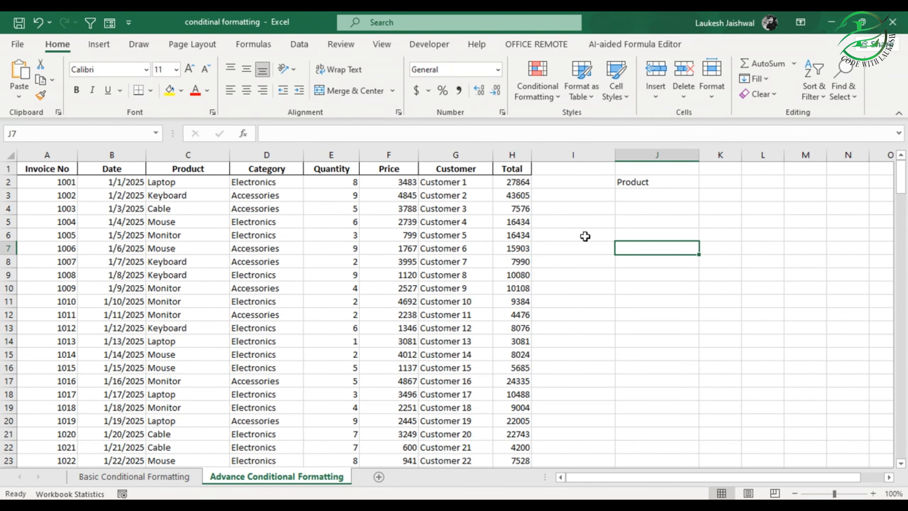
left_click(659, 198)
type("keyboard")
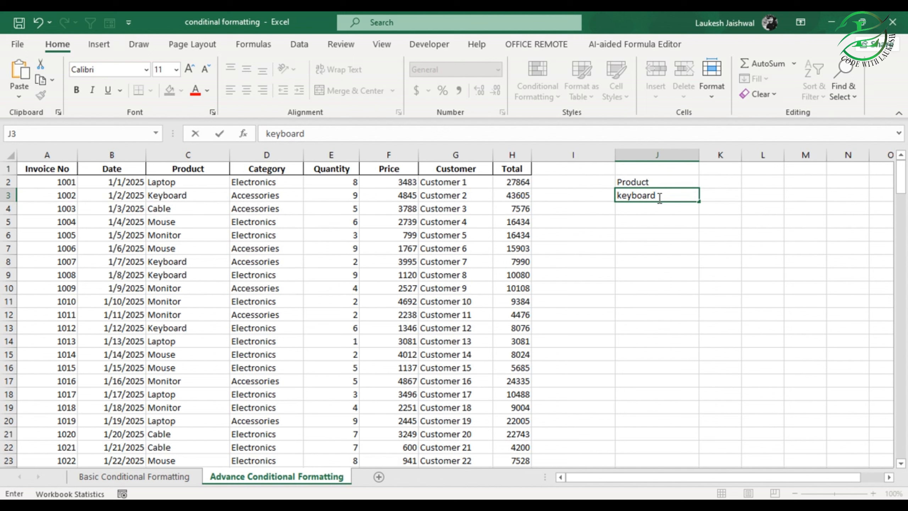
key("Return")
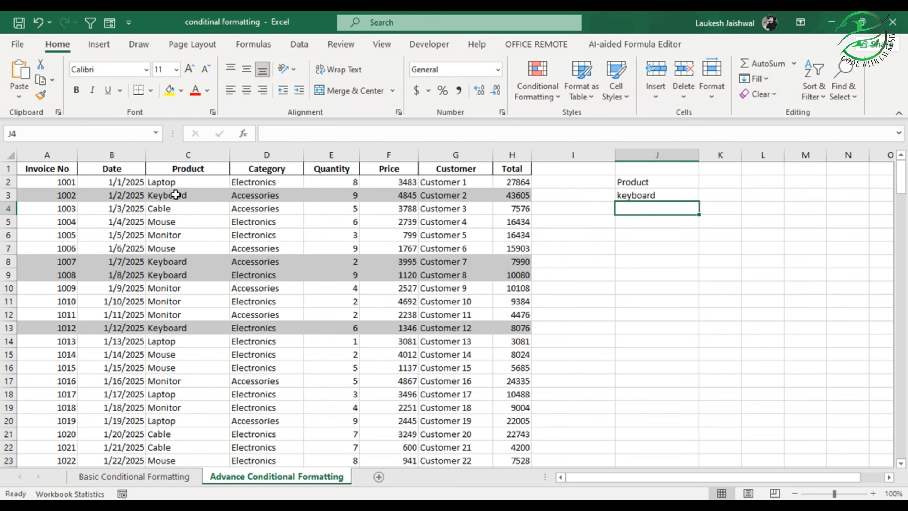
- Check throughout the invoice table which product rows are highlighted, and compare them with the product criteria in cell J3
scroll(230, 263, "down", 11)
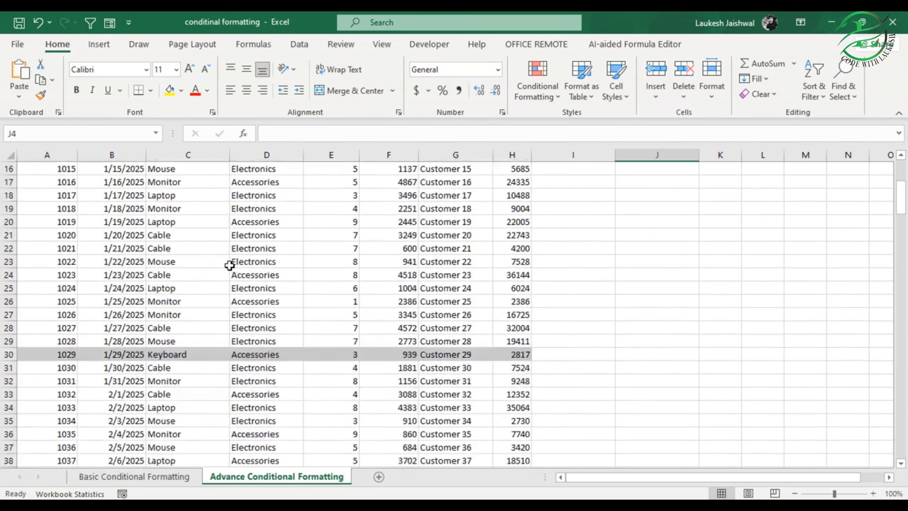
scroll(314, 323, "down", 11)
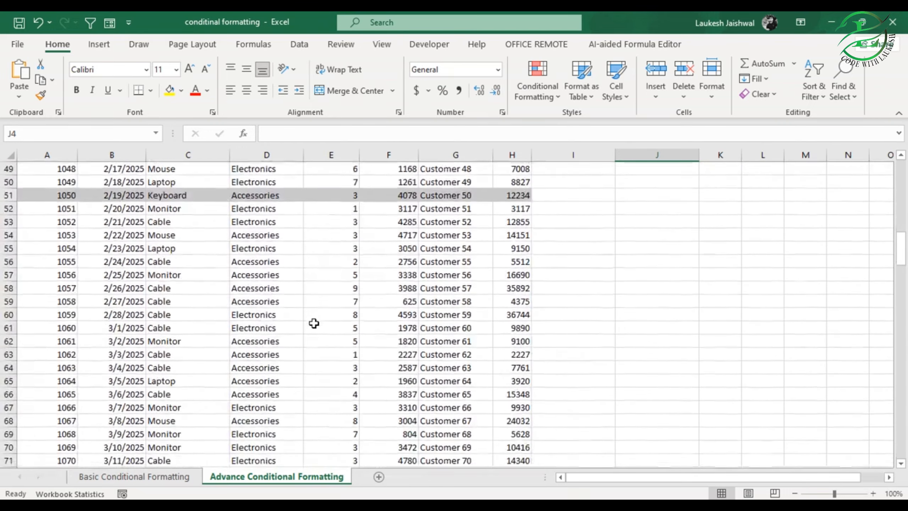
scroll(314, 323, "down", 2)
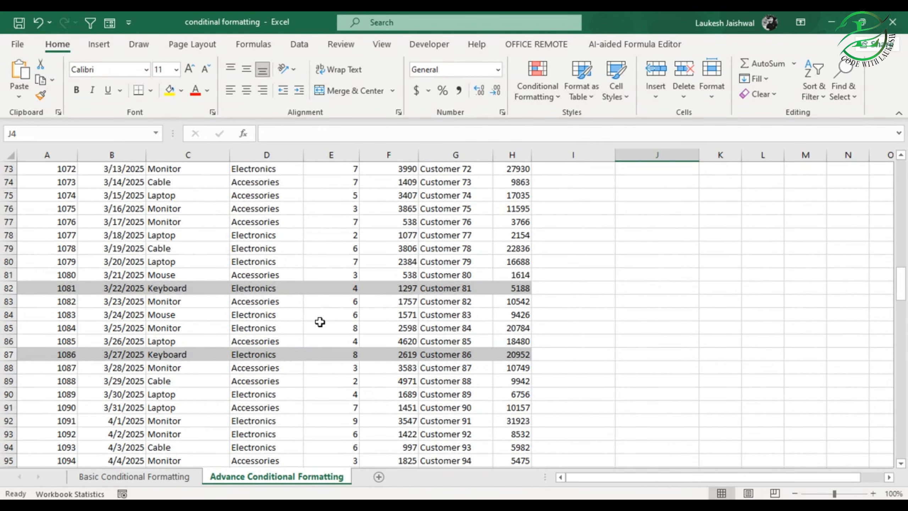
scroll(320, 322, "up", 16)
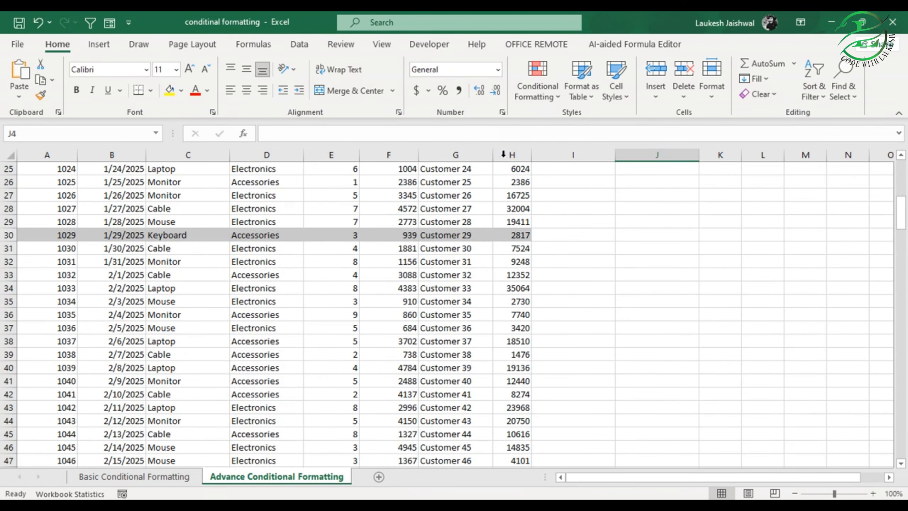
scroll(297, 328, "up", 8)
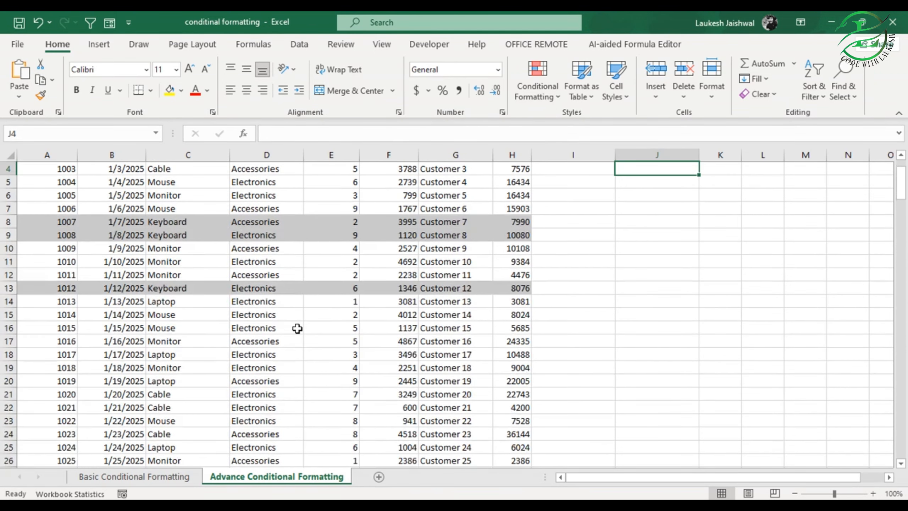
left_click(242, 220)
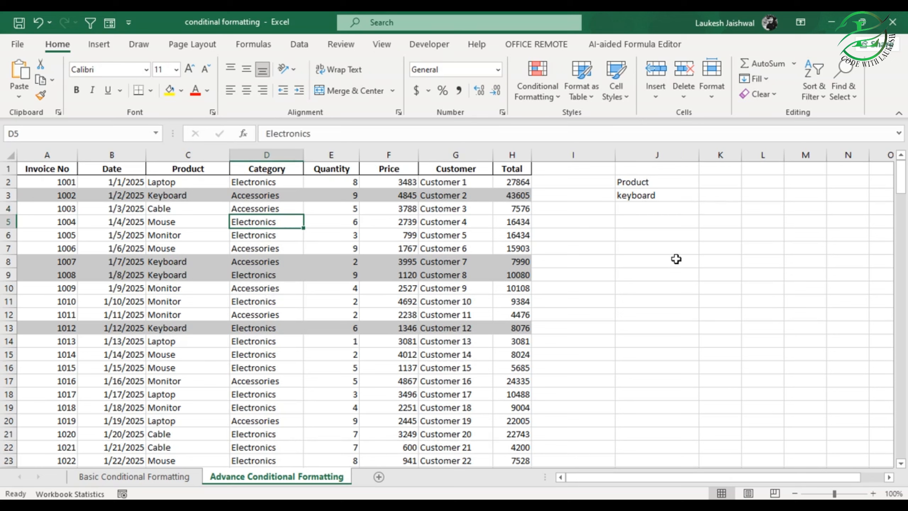
left_click(619, 198)
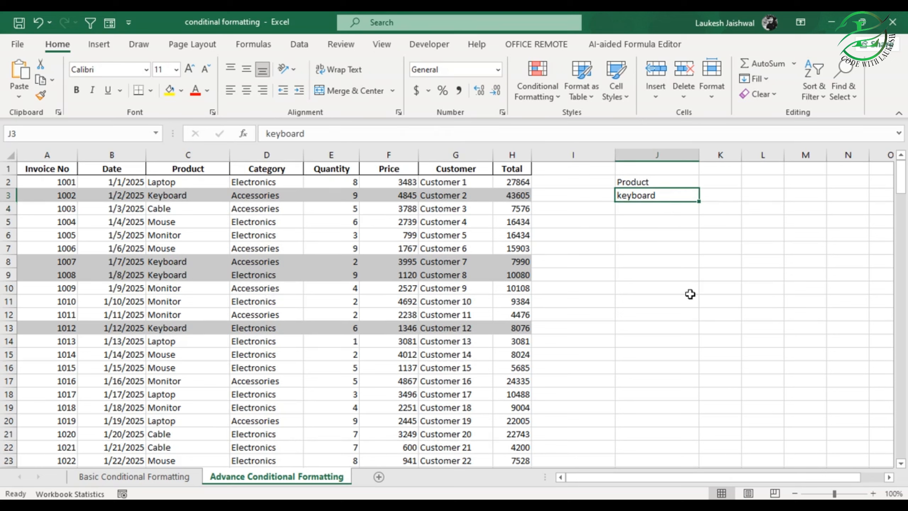